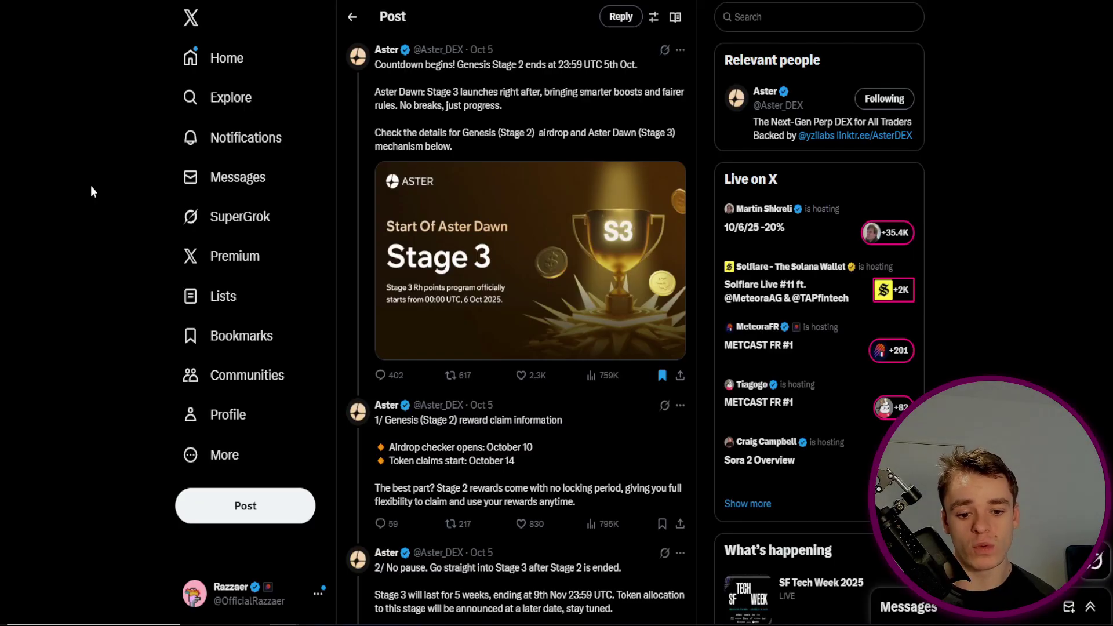
{"action": "scroll", "coordinate": [96, 218], "scroll_direction": "down", "scroll_amount": 2}
{"action": "scroll", "coordinate": [94, 230], "scroll_direction": "down", "scroll_amount": 1}
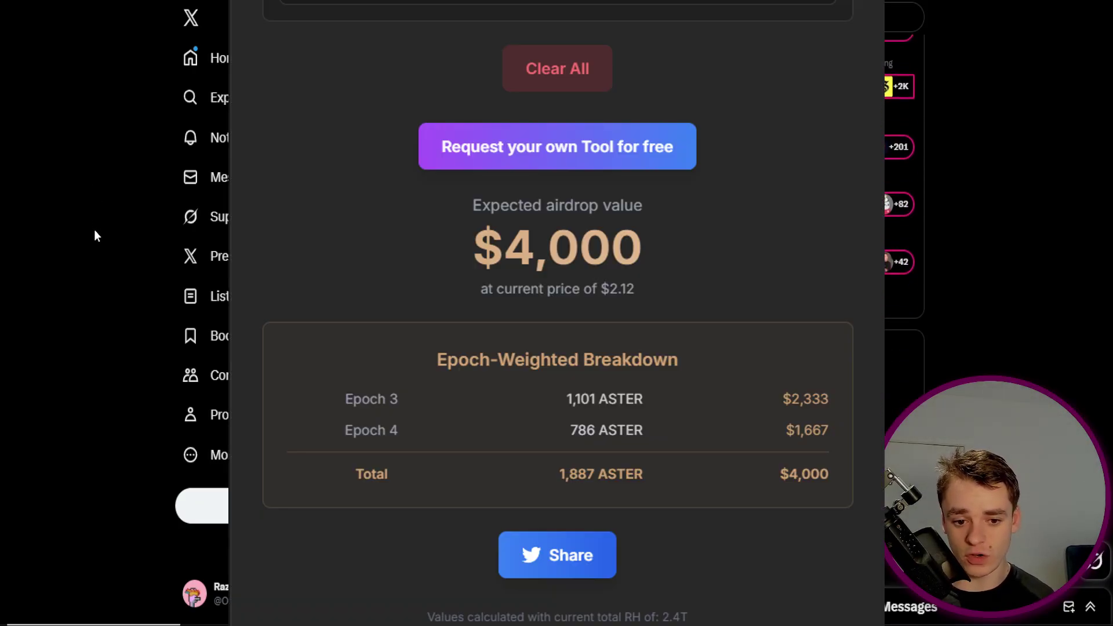
{"action": "scroll", "coordinate": [94, 230], "scroll_direction": "down", "scroll_amount": 1}
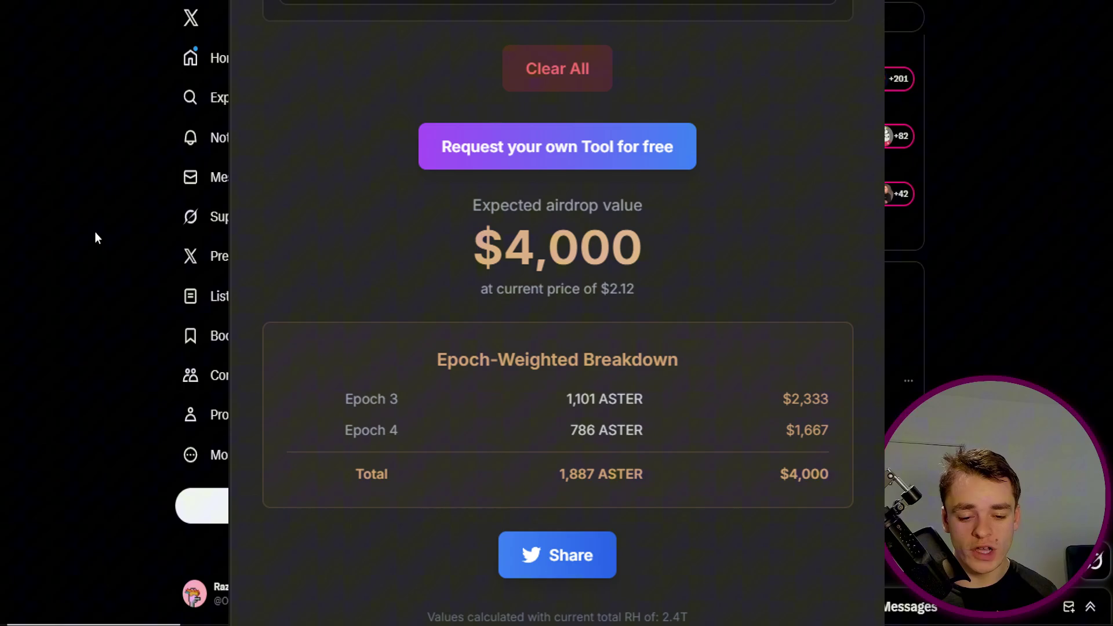
{"action": "scroll", "coordinate": [95, 231], "scroll_direction": "down", "scroll_amount": 2}
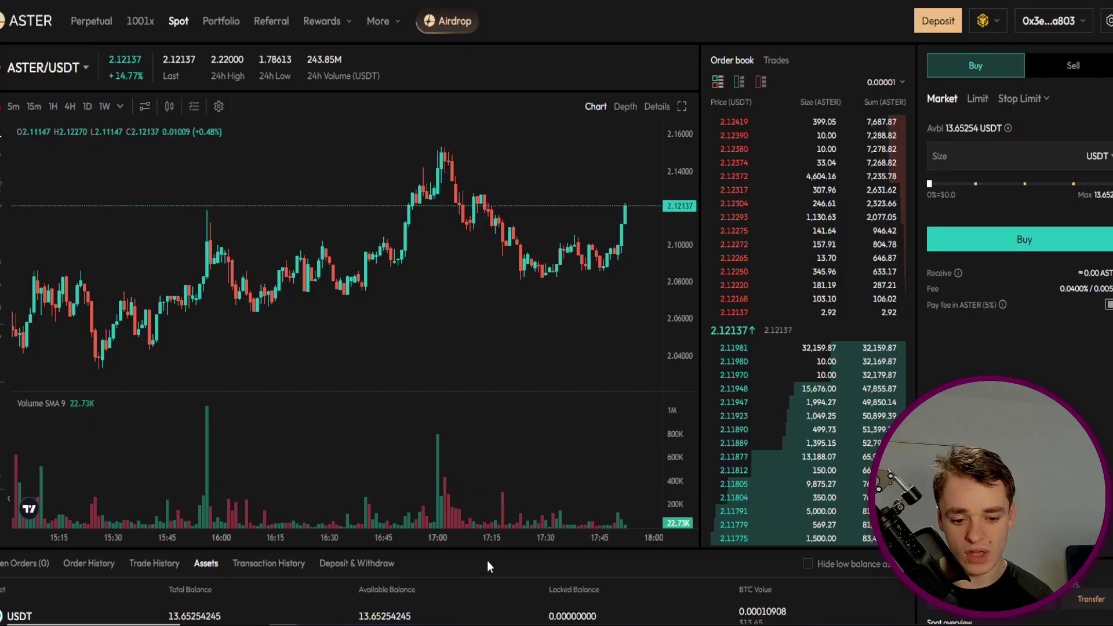
{"action": "scroll", "coordinate": [500, 561], "scroll_direction": "down", "scroll_amount": 2}
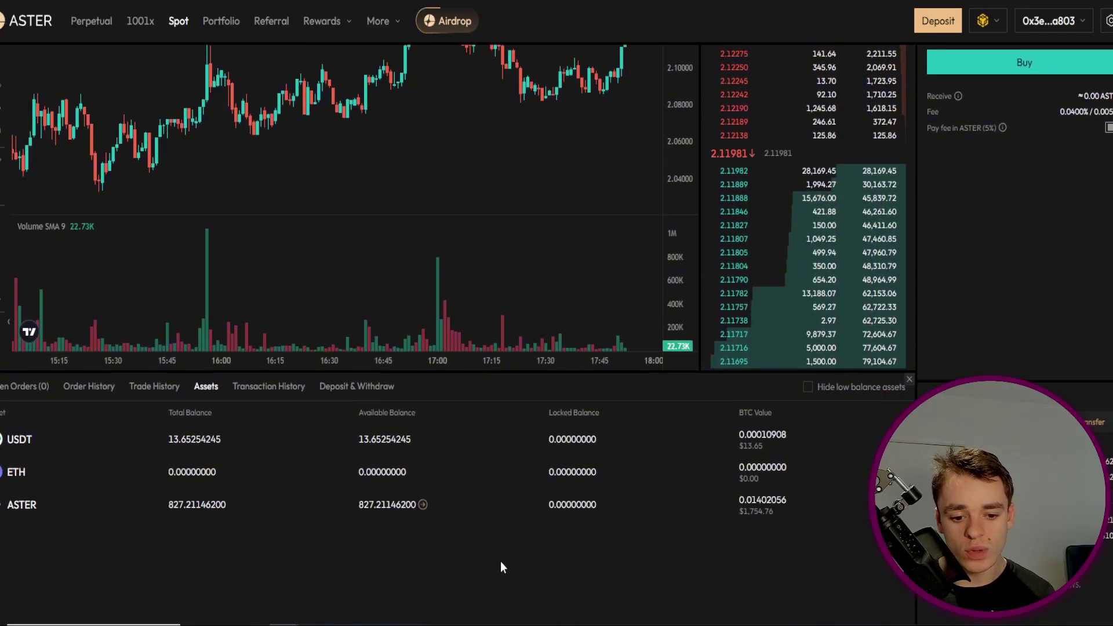
{"action": "scroll", "coordinate": [329, 518], "scroll_direction": "down", "scroll_amount": 2}
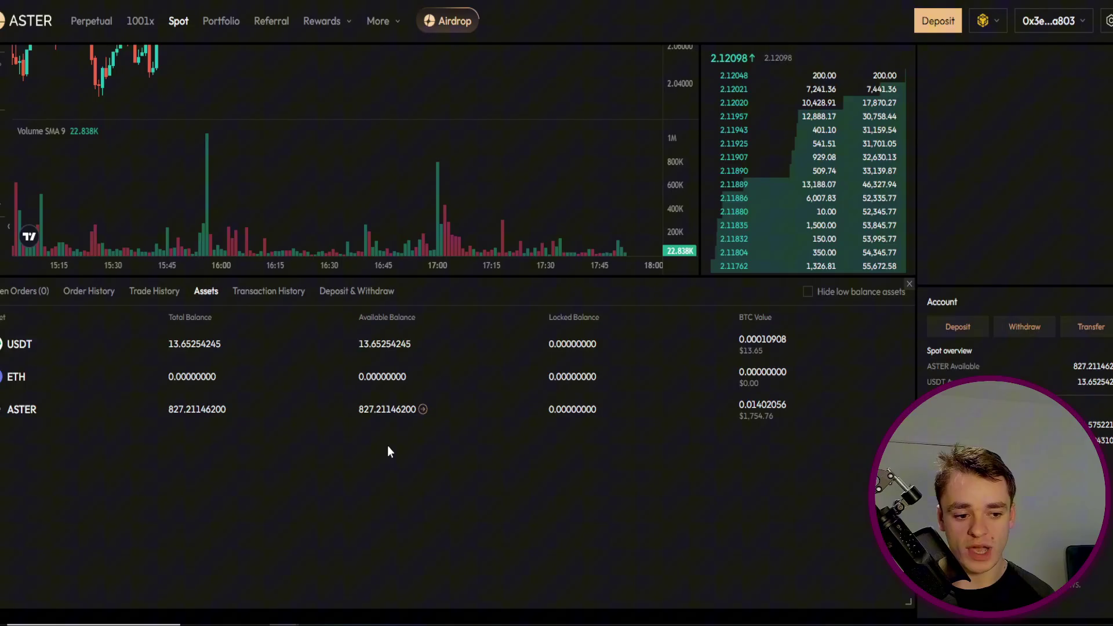
{"action": "scroll", "coordinate": [424, 500], "scroll_direction": "up", "scroll_amount": 3}
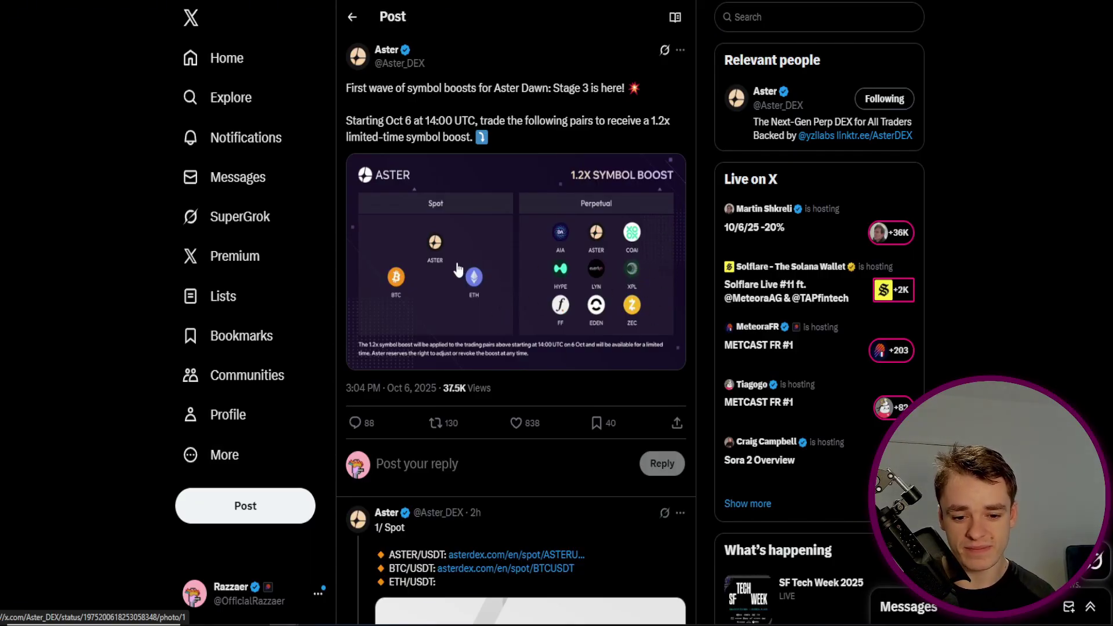
Return to the '5/ Enhanced team boosts' post, then switch to the Aster DEX referral tab.
{"action": "key", "text": "alt+Left"}
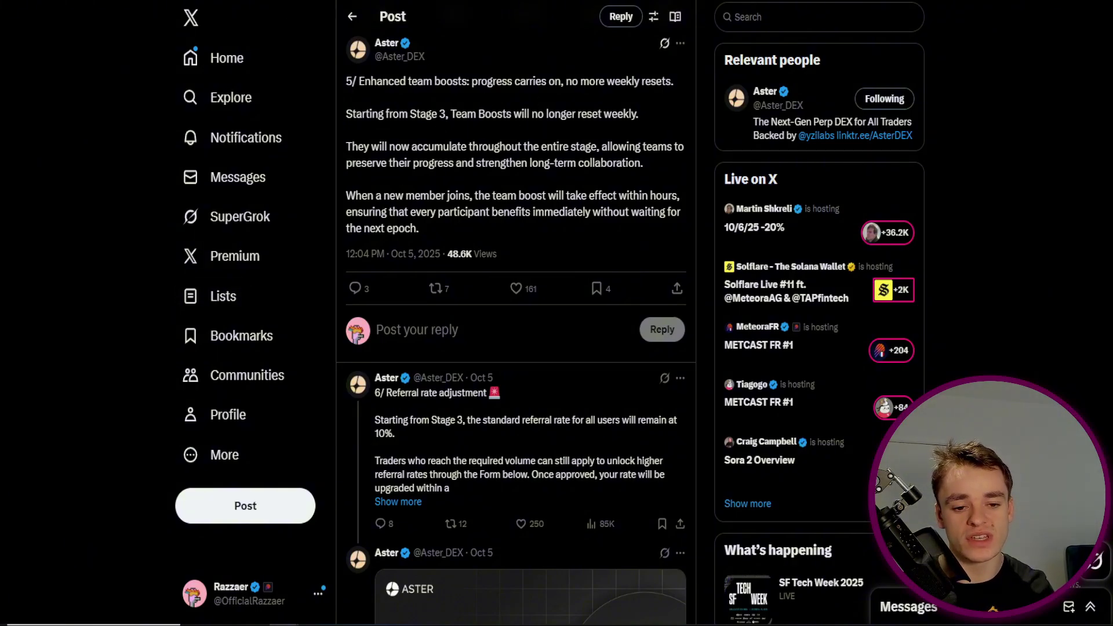
{"action": "left_click", "coordinate": [210, 3]}
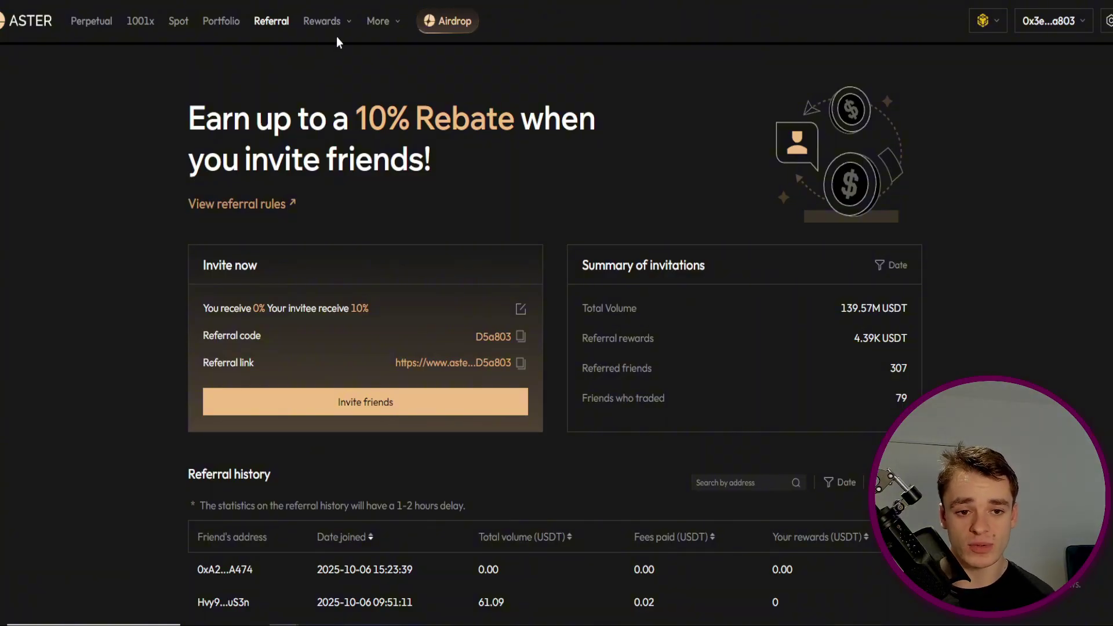
{"action": "mouse_move", "coordinate": [323, 21]}
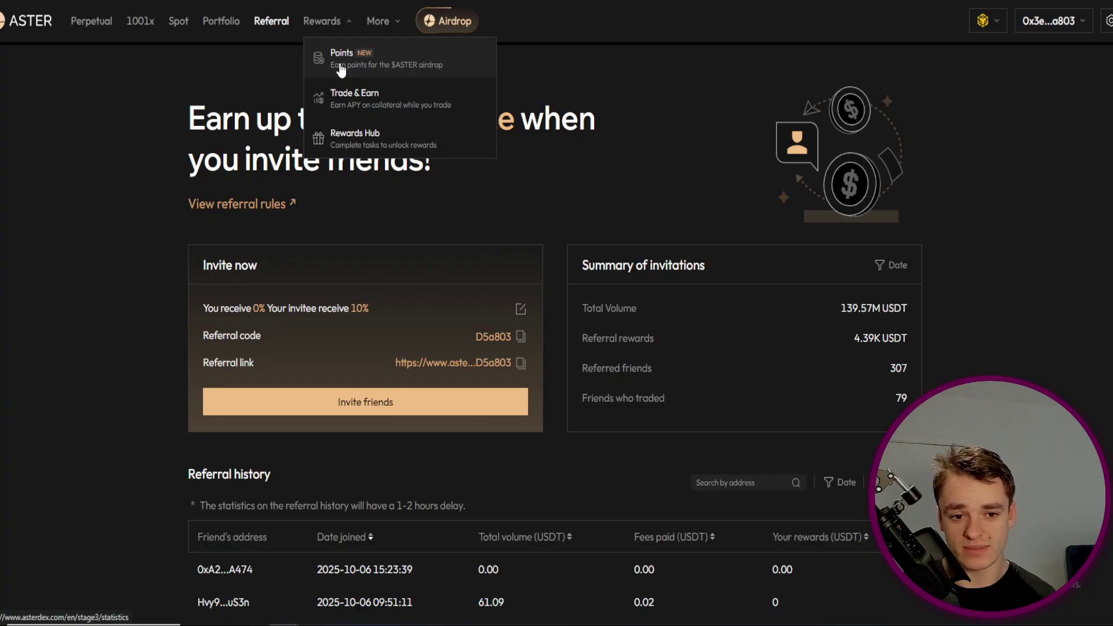
{"action": "left_click", "coordinate": [339, 70]}
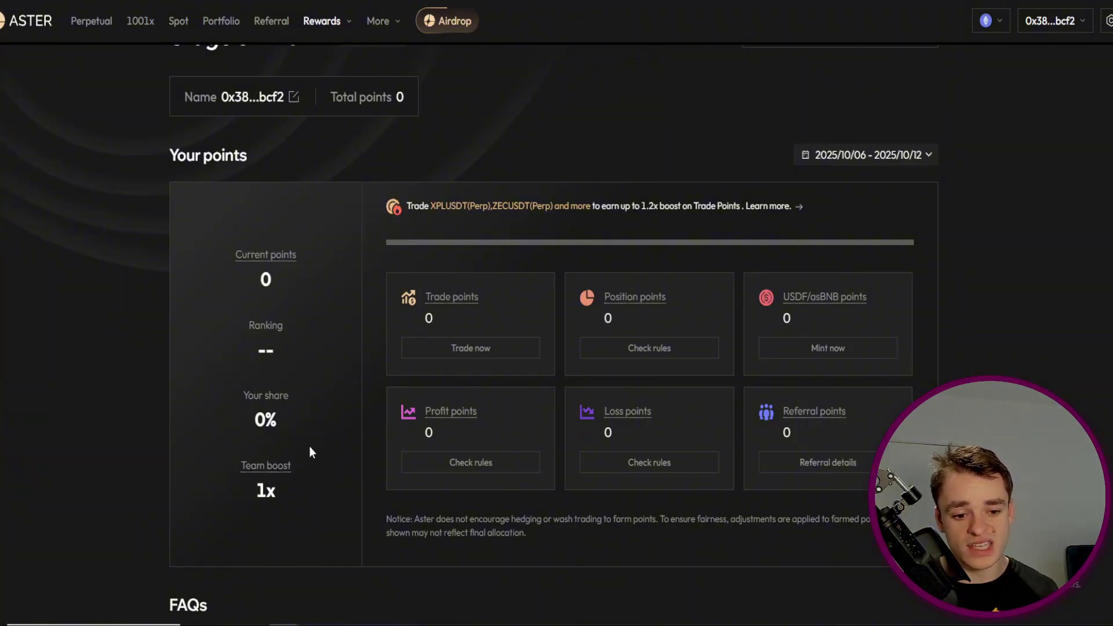
{"action": "left_click", "coordinate": [266, 468]}
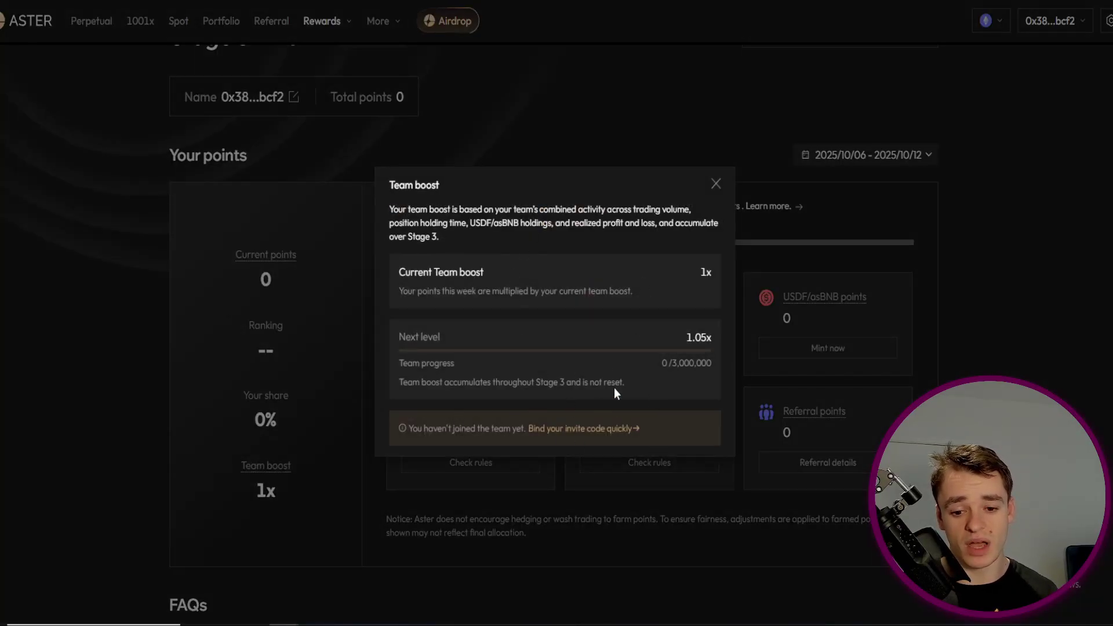
{"action": "left_click", "coordinate": [594, 430]}
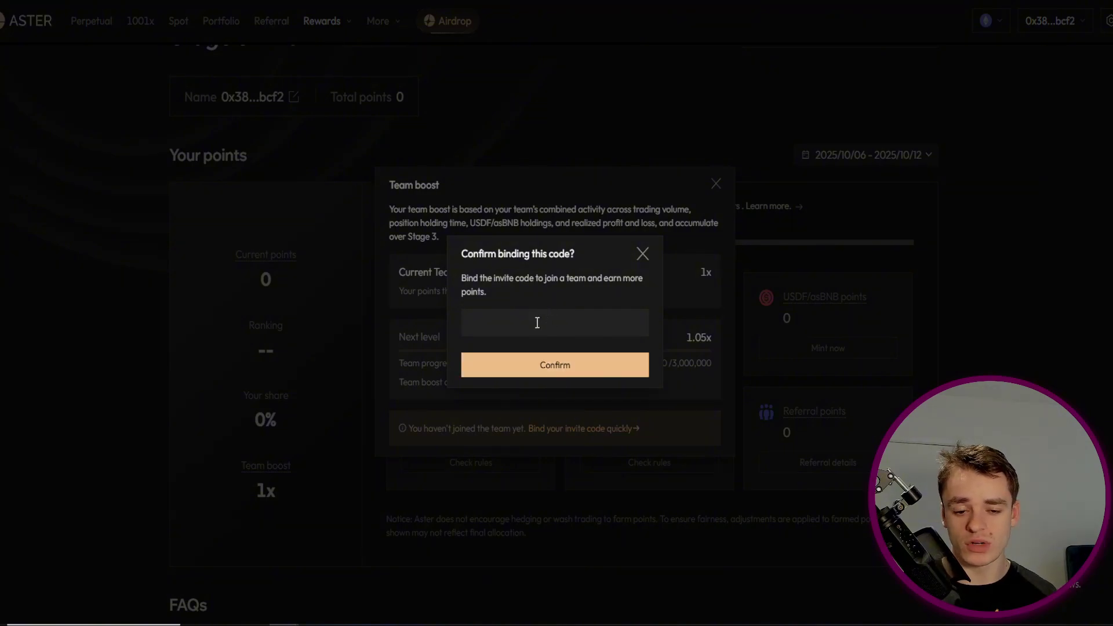
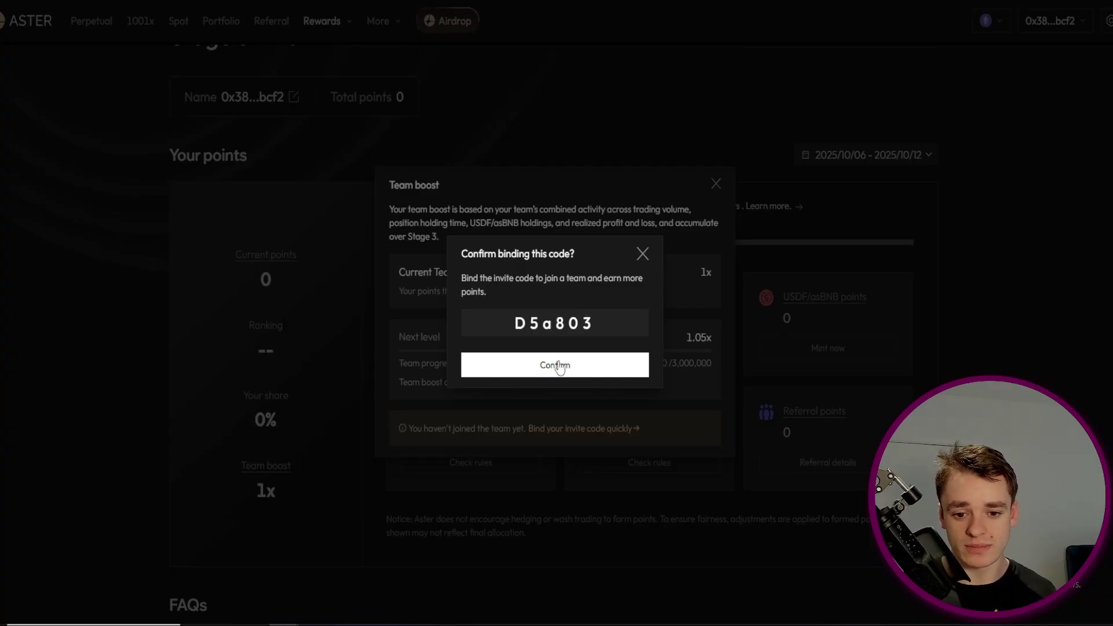
{"action": "left_click", "coordinate": [560, 365]}
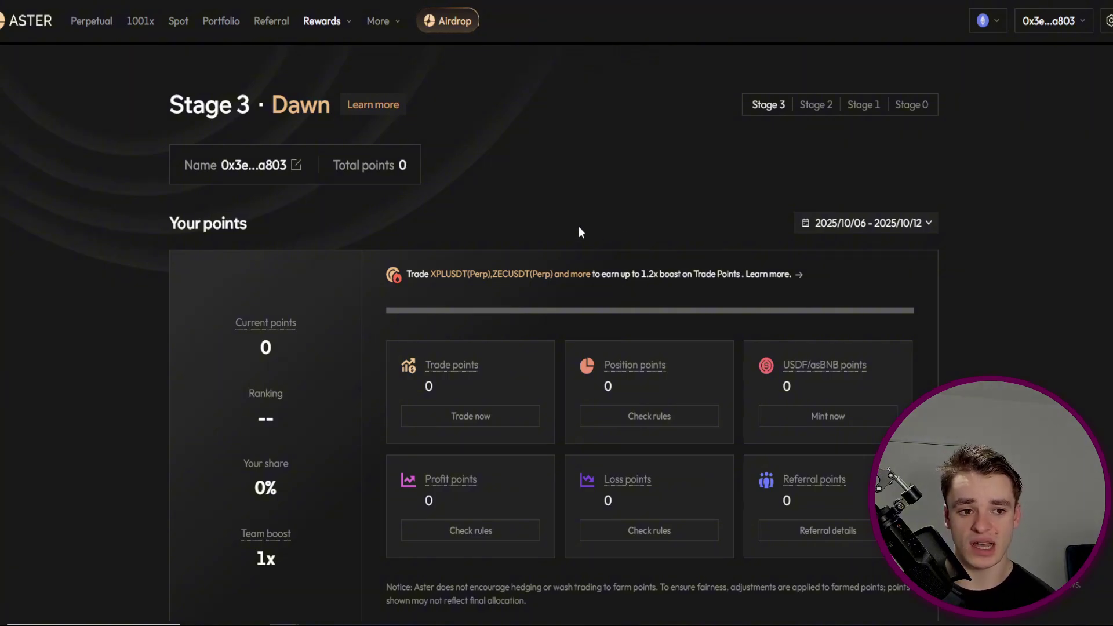
Open the BTCUSDT perpetual page and dismiss the Asset Mode dialog without changes.
{"action": "left_click", "coordinate": [95, 27]}
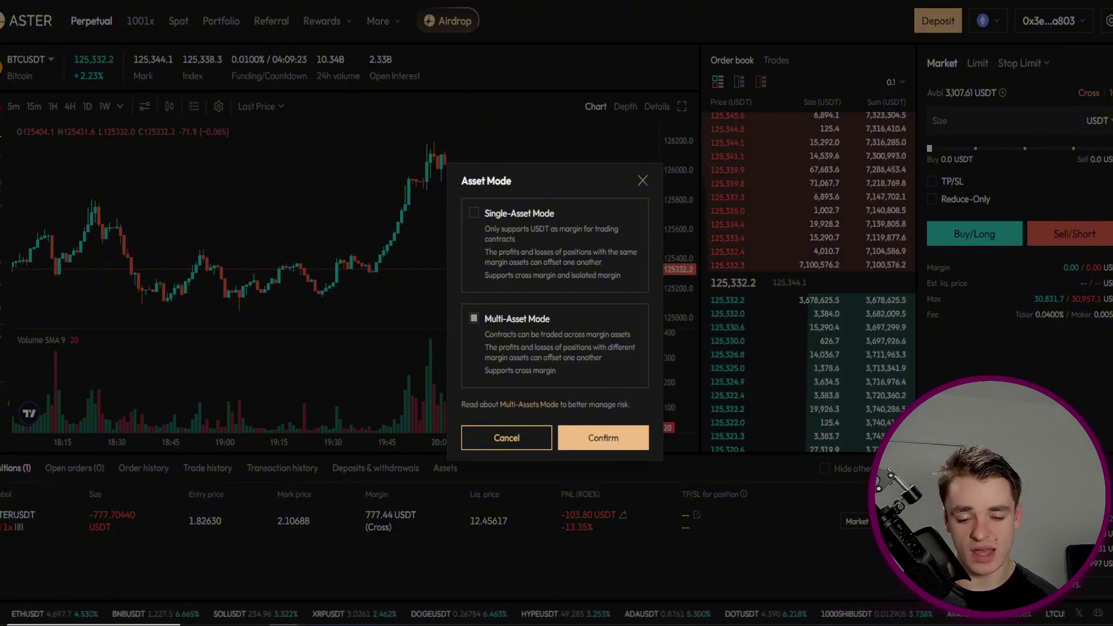
{"action": "left_click", "coordinate": [641, 182]}
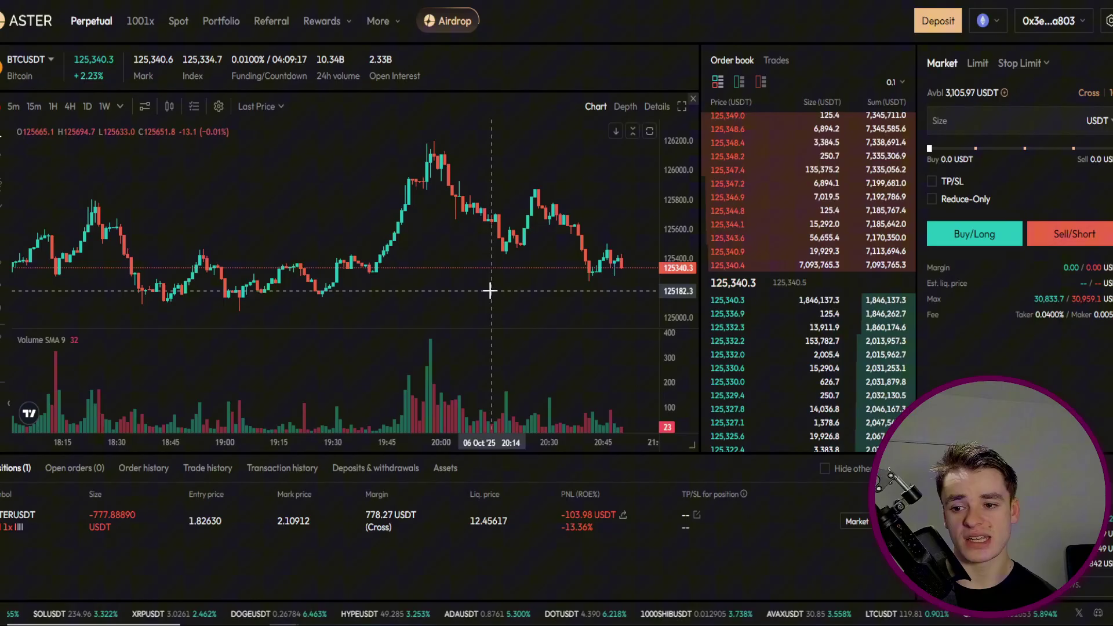
{"action": "scroll", "coordinate": [490, 290], "scroll_direction": "down", "scroll_amount": 3}
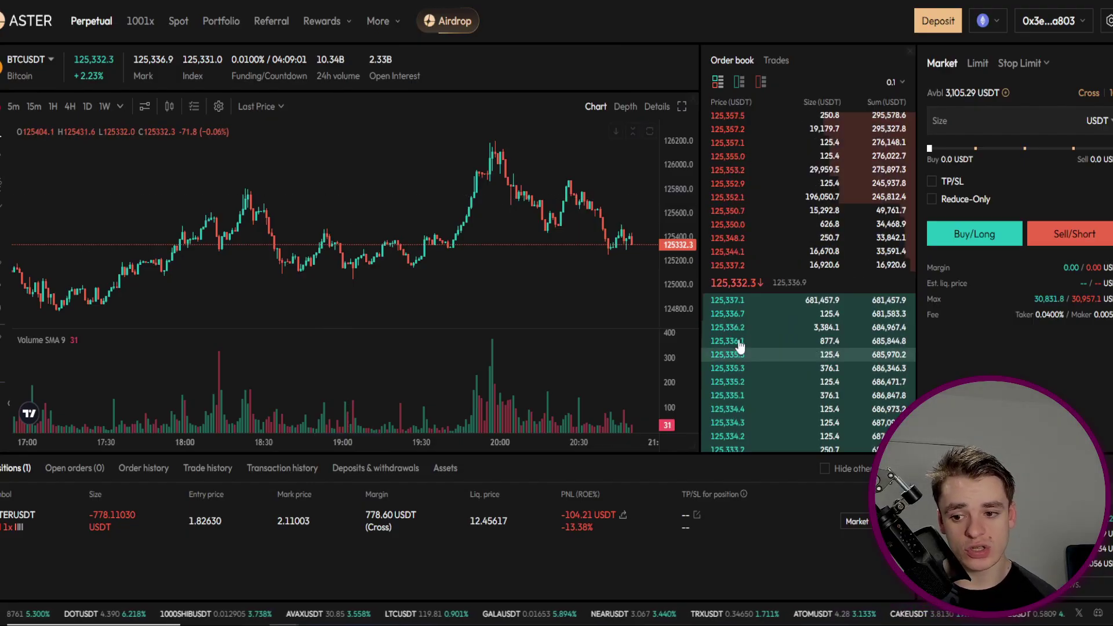
{"action": "mouse_move", "coordinate": [327, 21]}
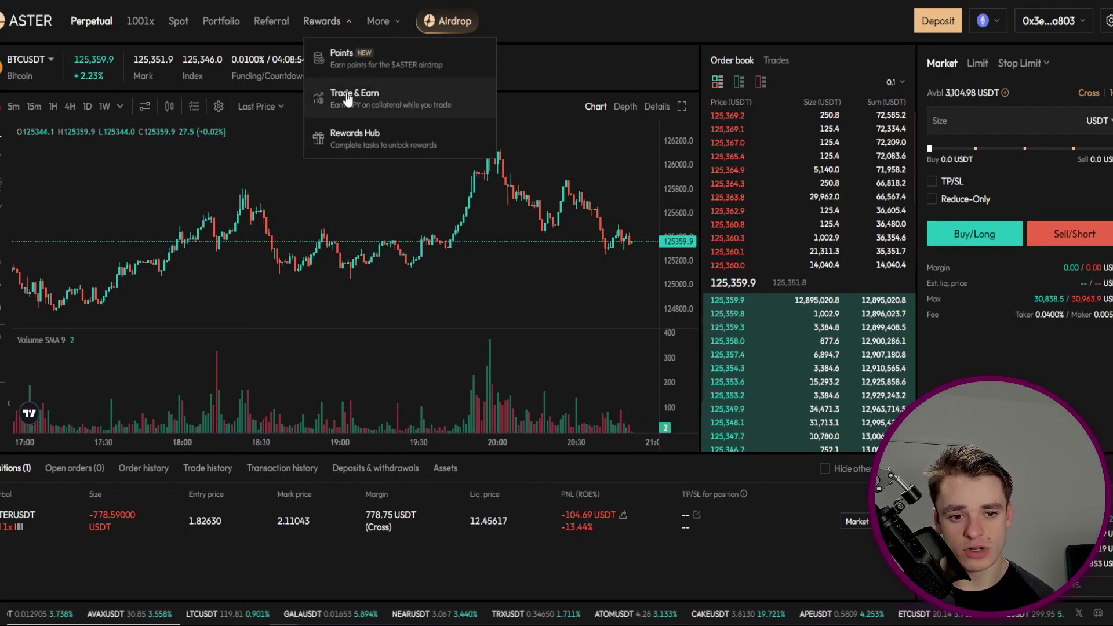
Mint and deposit 30 USDT as USDF via Trade & Earn, approved in MetaMask, then return to trading.
{"action": "left_click", "coordinate": [347, 94]}
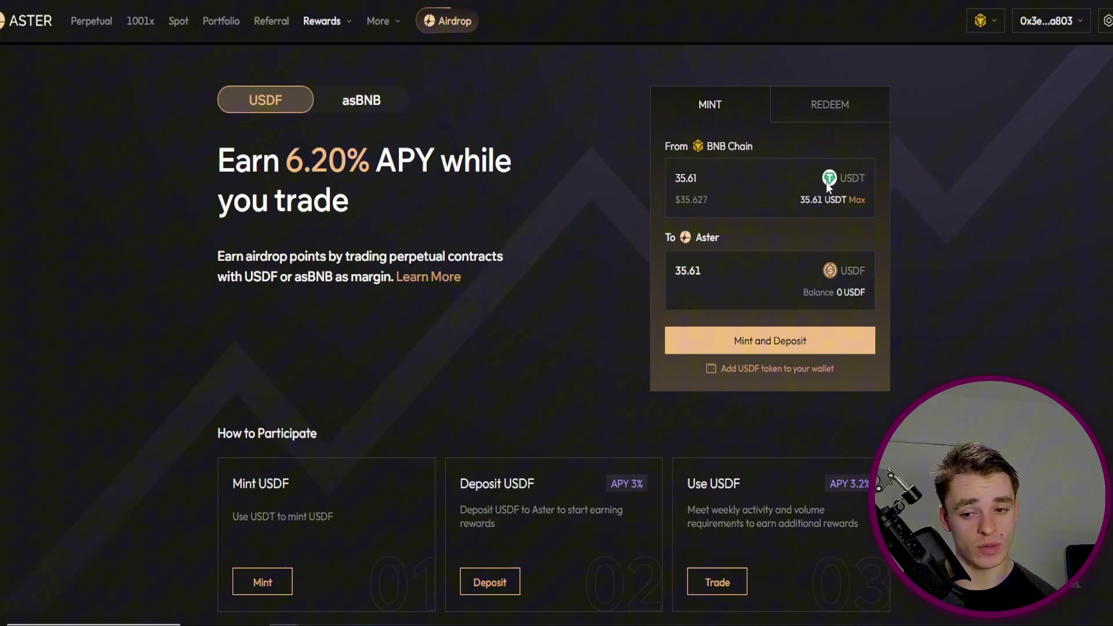
{"action": "left_click_drag", "start_coordinate": [723, 180], "coordinate": [659, 180]}
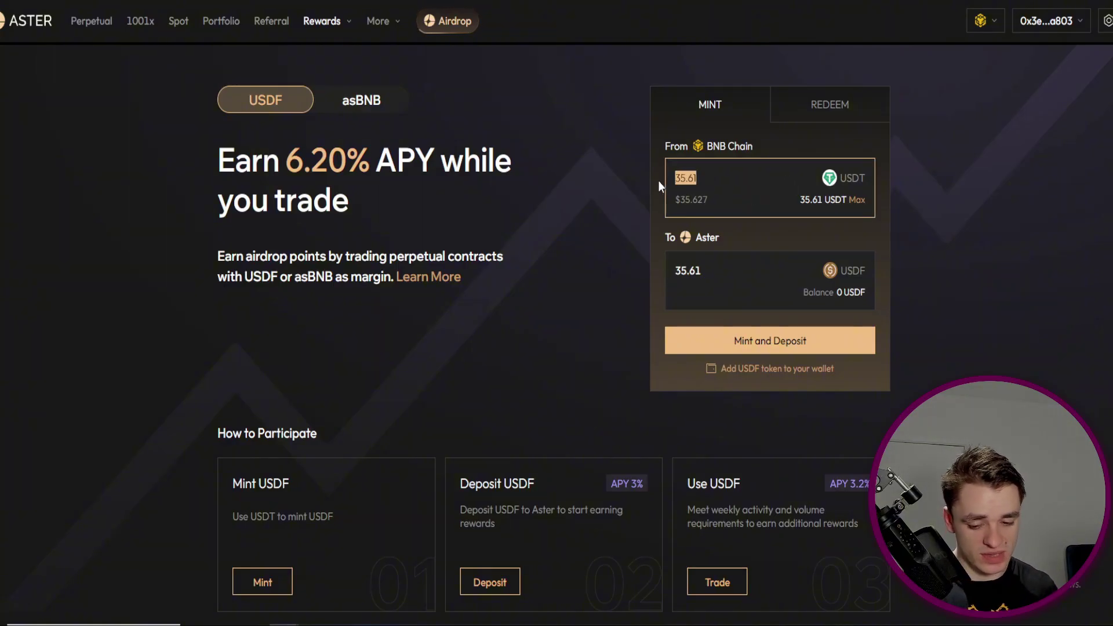
{"action": "type", "text": "30"}
{"action": "left_click", "coordinate": [798, 341]}
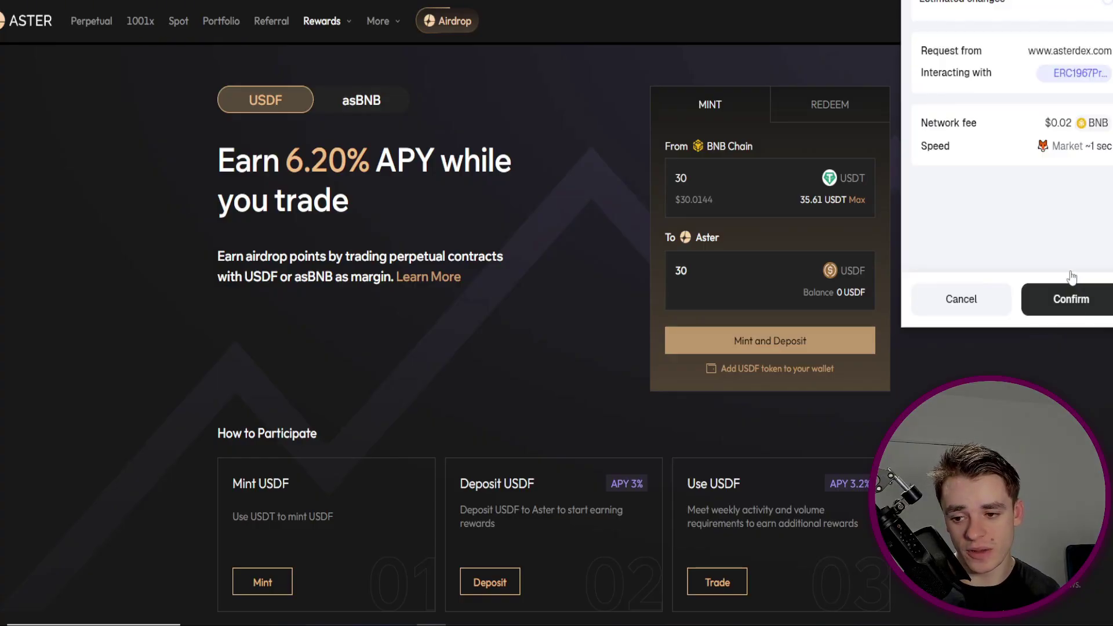
{"action": "left_click", "coordinate": [1073, 314]}
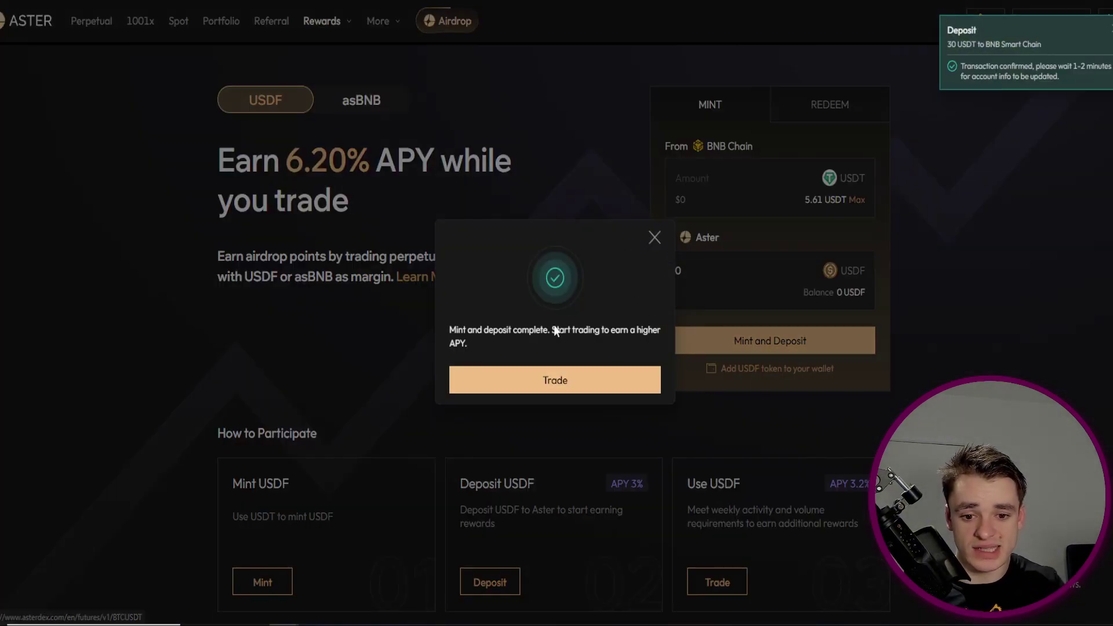
{"action": "left_click", "coordinate": [563, 381]}
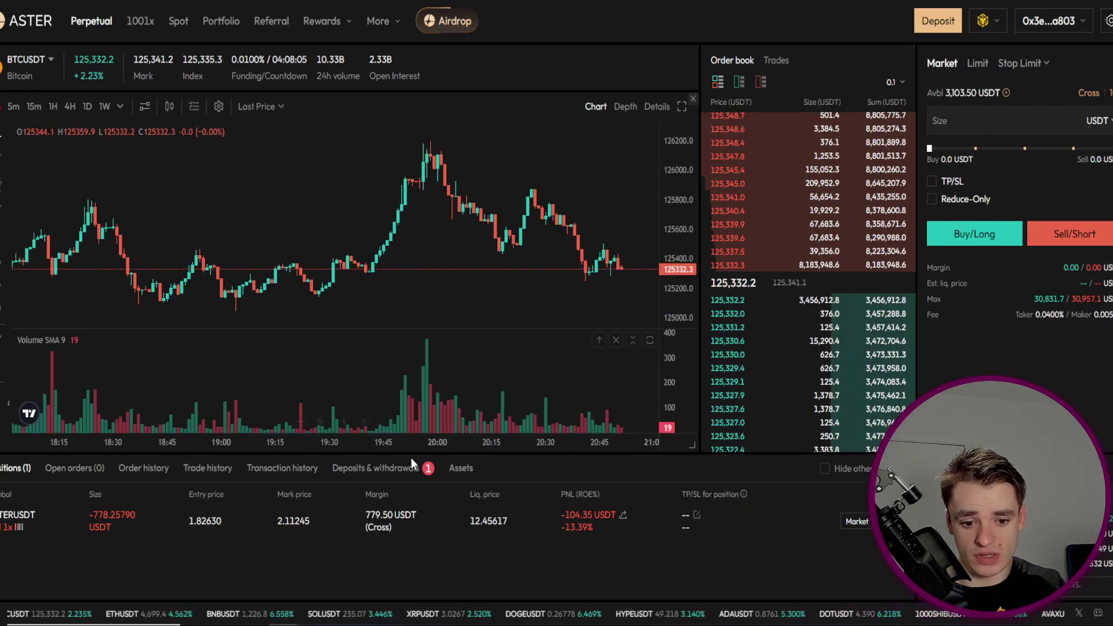
Check Deposits & withdrawals for the pending 30 USDF deposit, then view Positions again.
{"action": "left_click", "coordinate": [391, 469]}
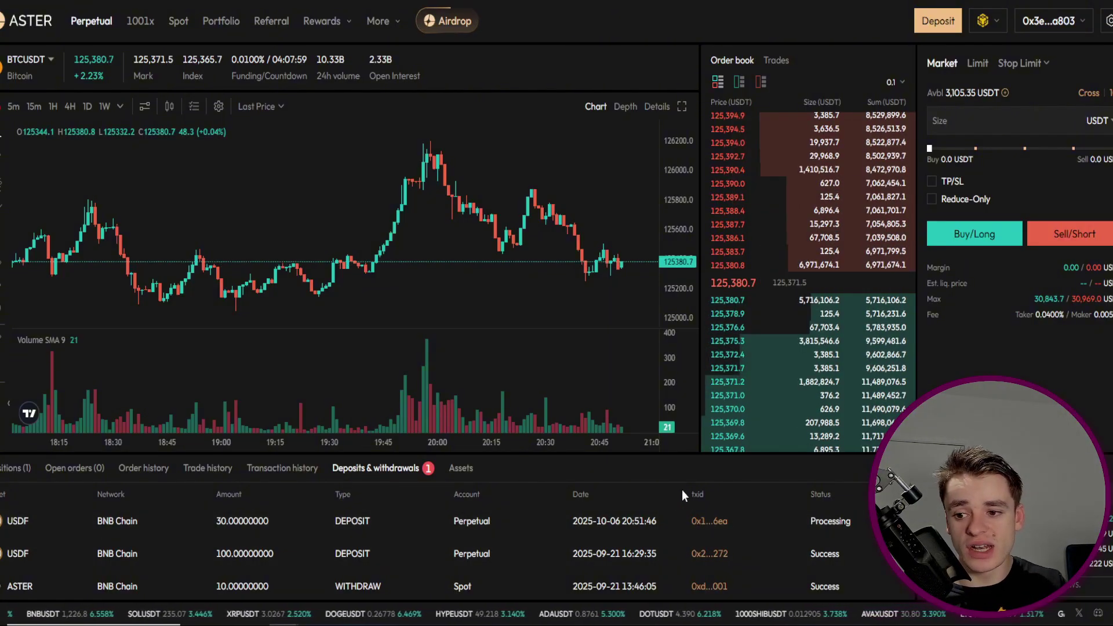
{"action": "left_click", "coordinate": [14, 469]}
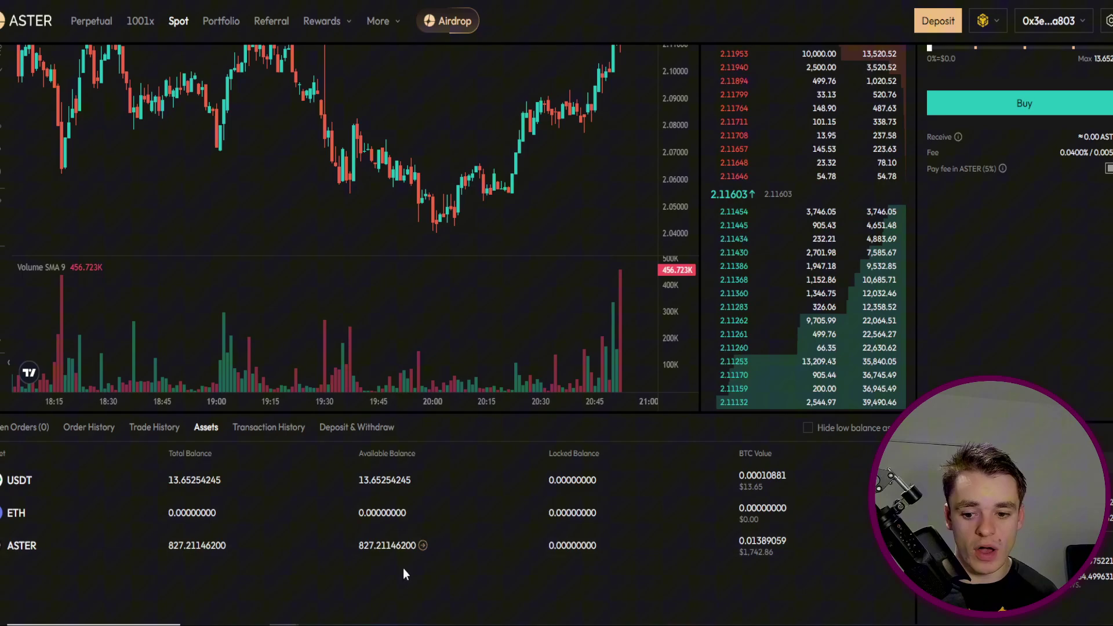
{"action": "scroll", "coordinate": [723, 582], "scroll_direction": "up", "scroll_amount": 2}
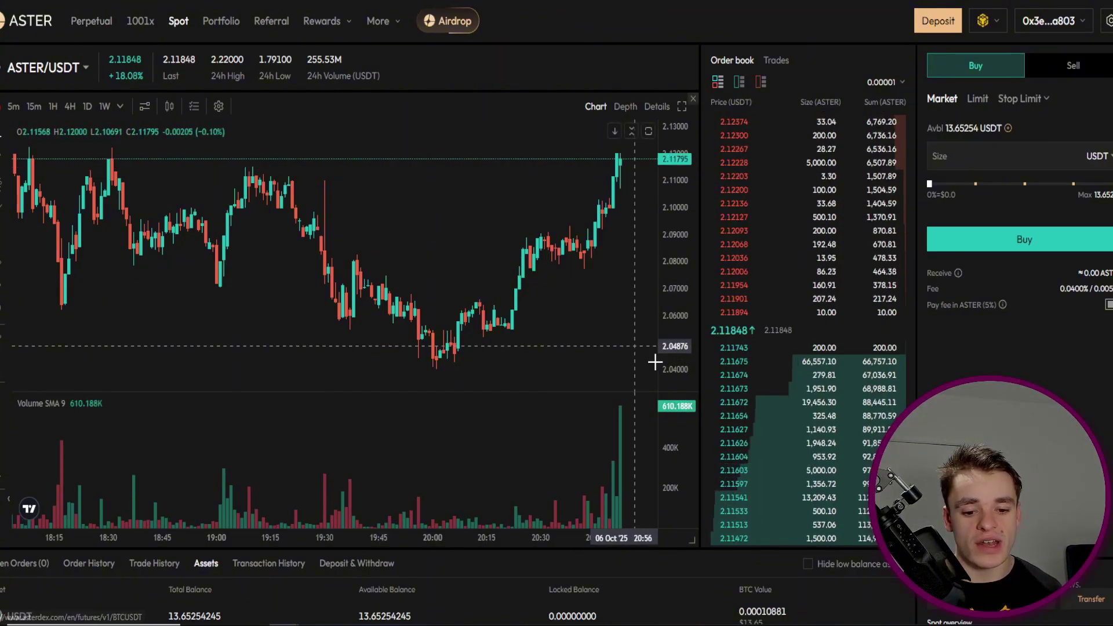
{"action": "scroll", "coordinate": [569, 557], "scroll_direction": "down", "scroll_amount": 2}
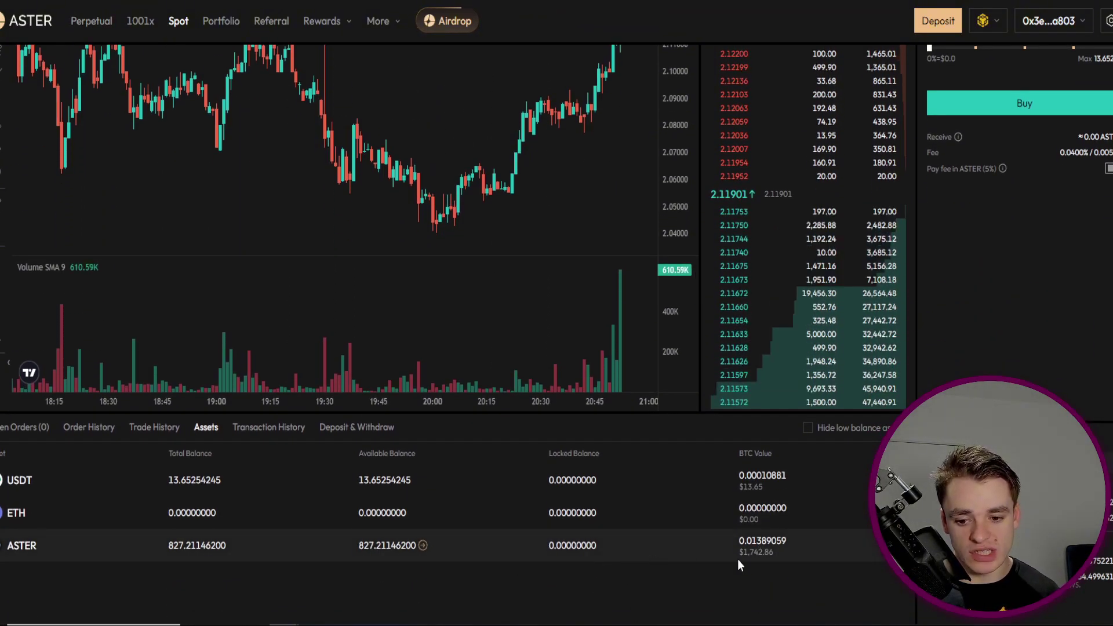
{"action": "scroll", "coordinate": [737, 569], "scroll_direction": "up", "scroll_amount": 1}
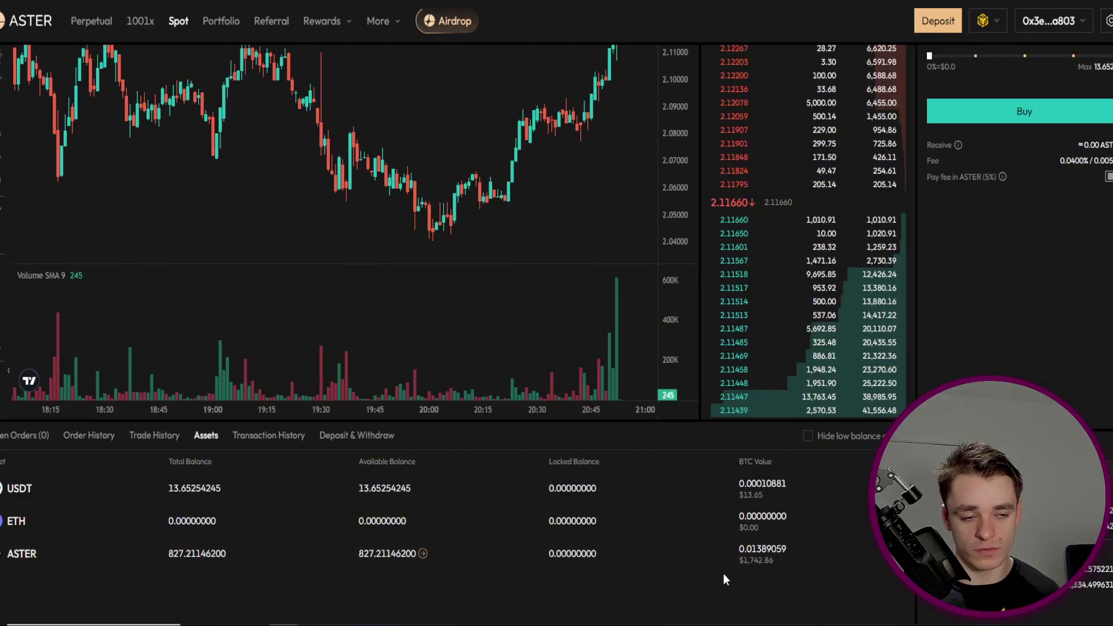
{"action": "scroll", "coordinate": [723, 573], "scroll_direction": "up", "scroll_amount": 2}
Leave the Spot page for the BTCUSDT perpetual trading page.
{"action": "left_click", "coordinate": [100, 21]}
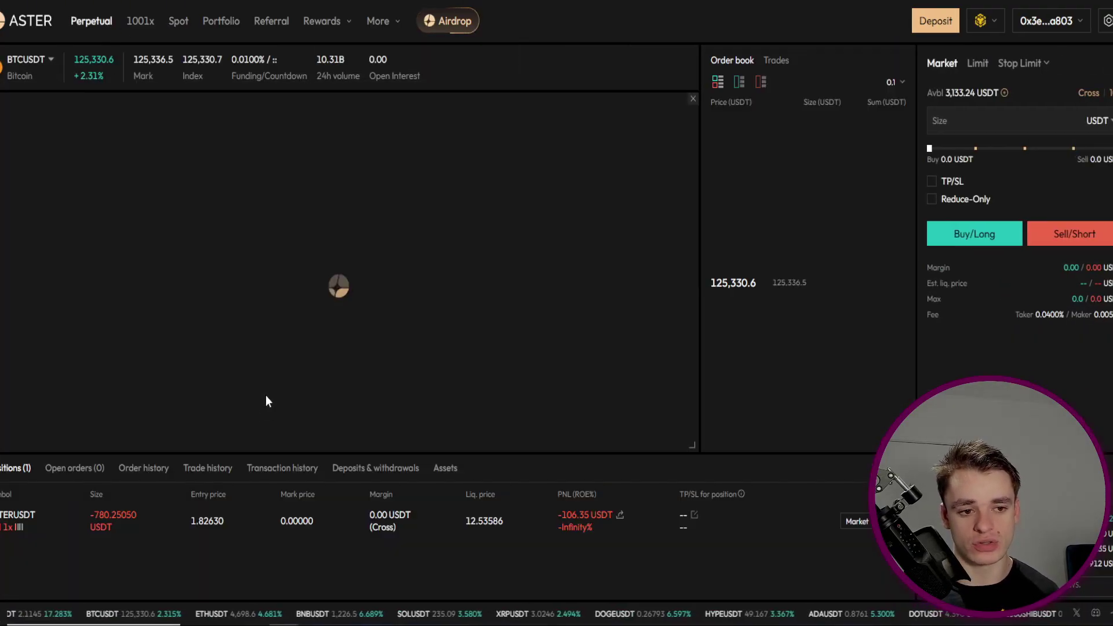
Choose ASTERUSDT from the market dropdown in place of BTCUSDT.
{"action": "left_click", "coordinate": [35, 63]}
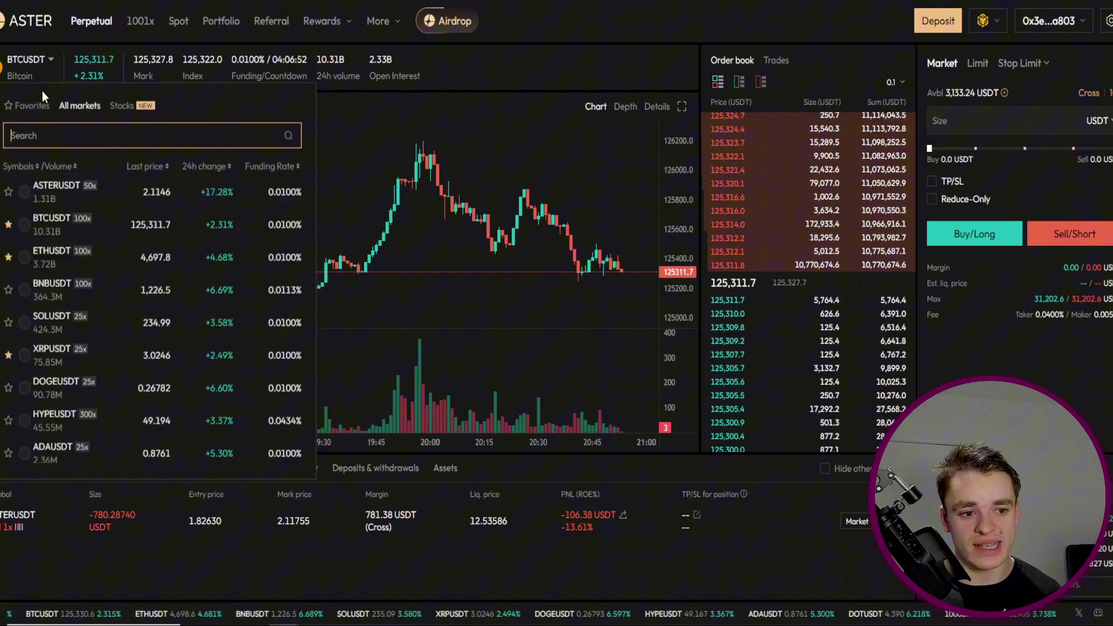
{"action": "left_click", "coordinate": [119, 194]}
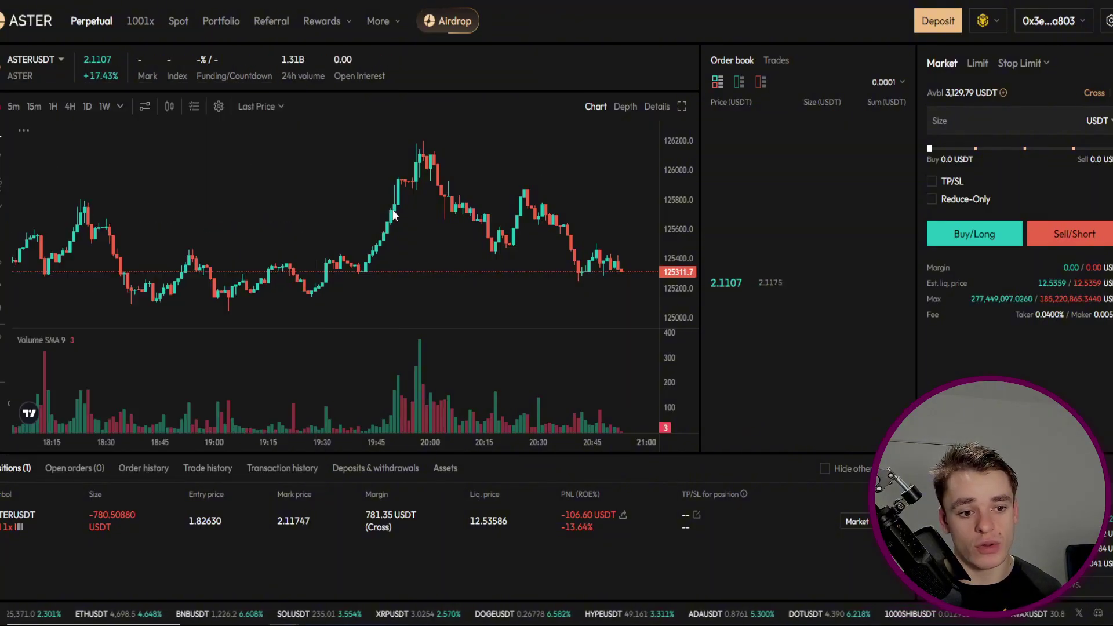
{"action": "scroll", "coordinate": [175, 511], "scroll_direction": "down", "scroll_amount": 1}
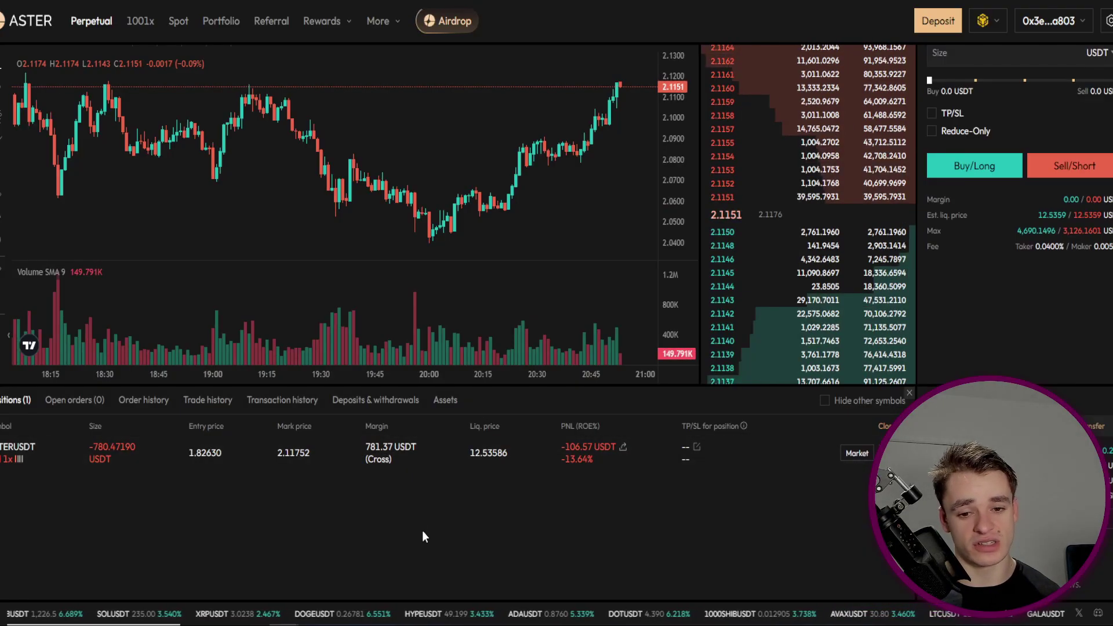
{"action": "scroll", "coordinate": [423, 533], "scroll_direction": "up", "scroll_amount": 1}
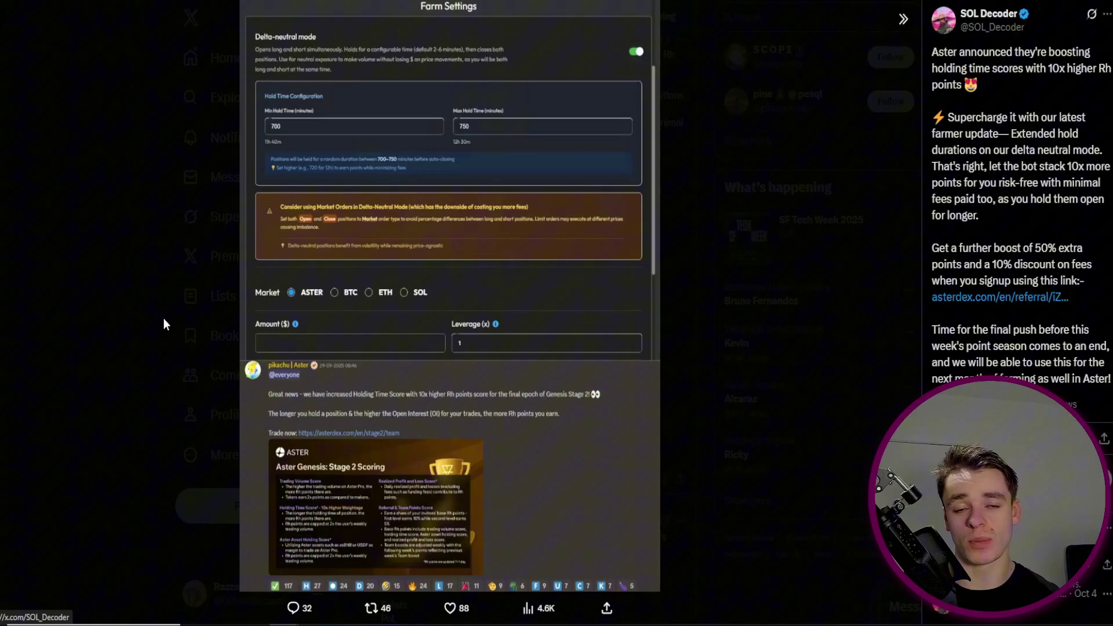
{"action": "left_click", "coordinate": [163, 324]}
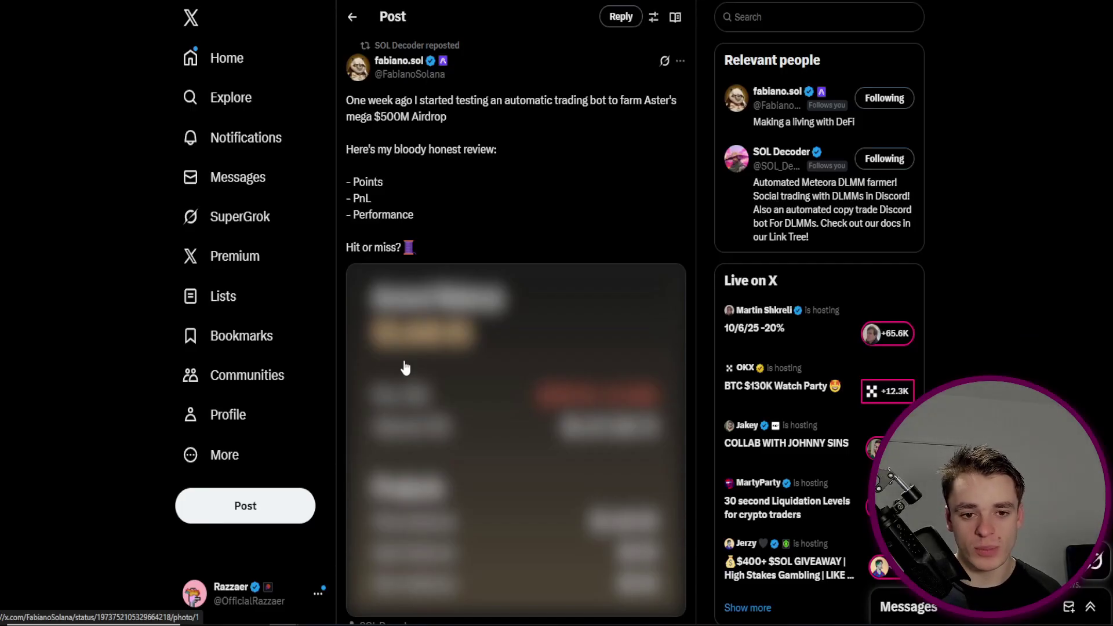
{"action": "scroll", "coordinate": [404, 368], "scroll_direction": "down", "scroll_amount": 2}
{"action": "scroll", "coordinate": [371, 205], "scroll_direction": "down", "scroll_amount": 2}
{"action": "scroll", "coordinate": [371, 251], "scroll_direction": "down", "scroll_amount": 2}
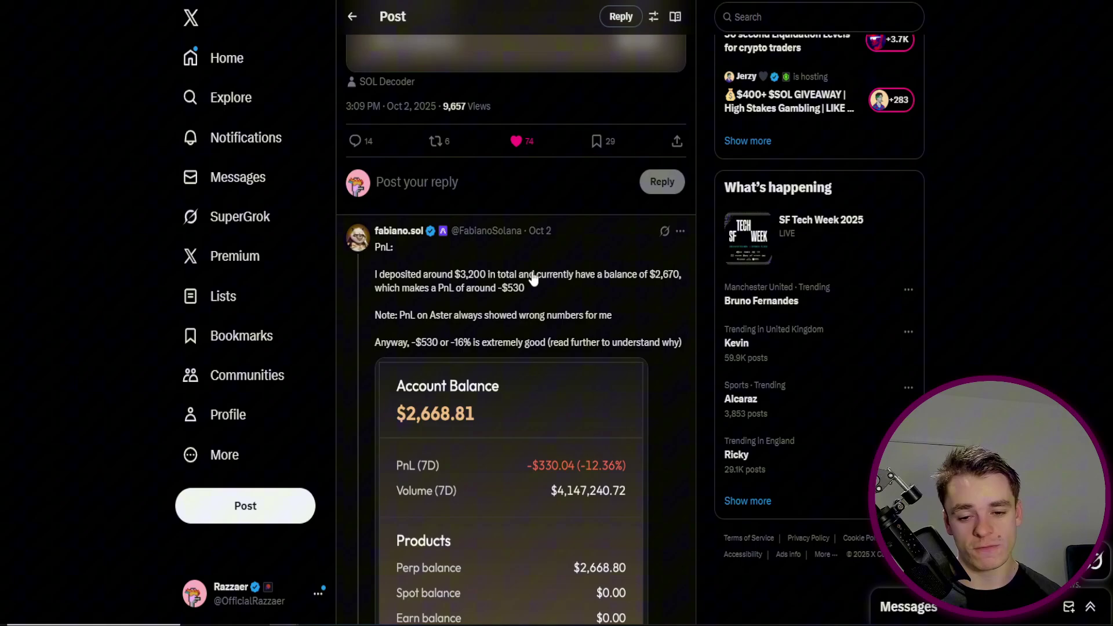
{"action": "scroll", "coordinate": [456, 294], "scroll_direction": "down", "scroll_amount": 5}
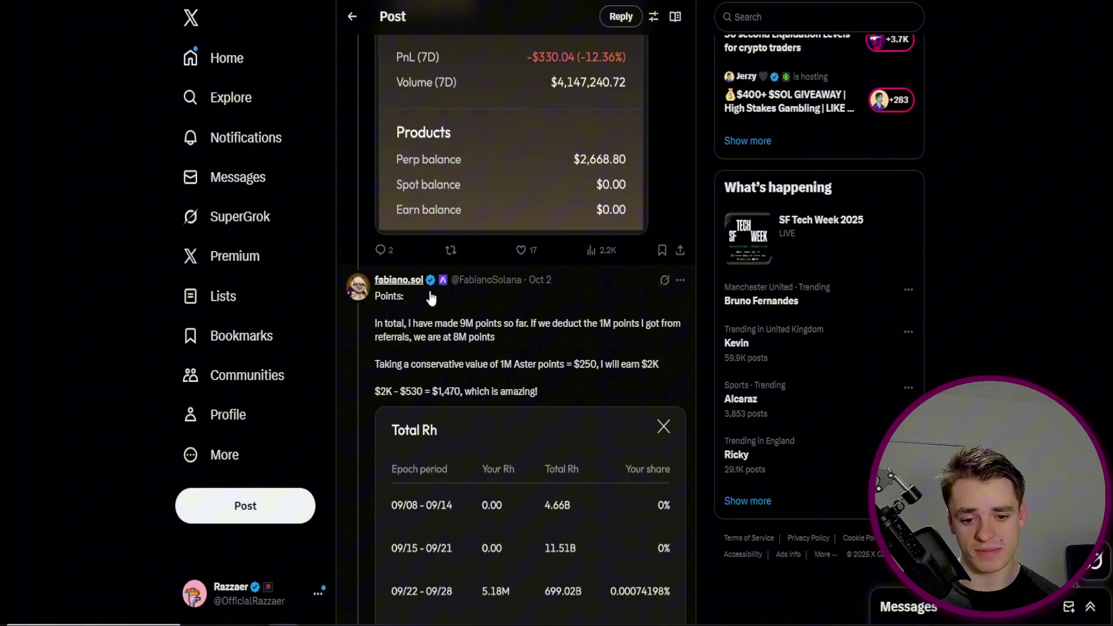
{"action": "key", "text": "alt+Left"}
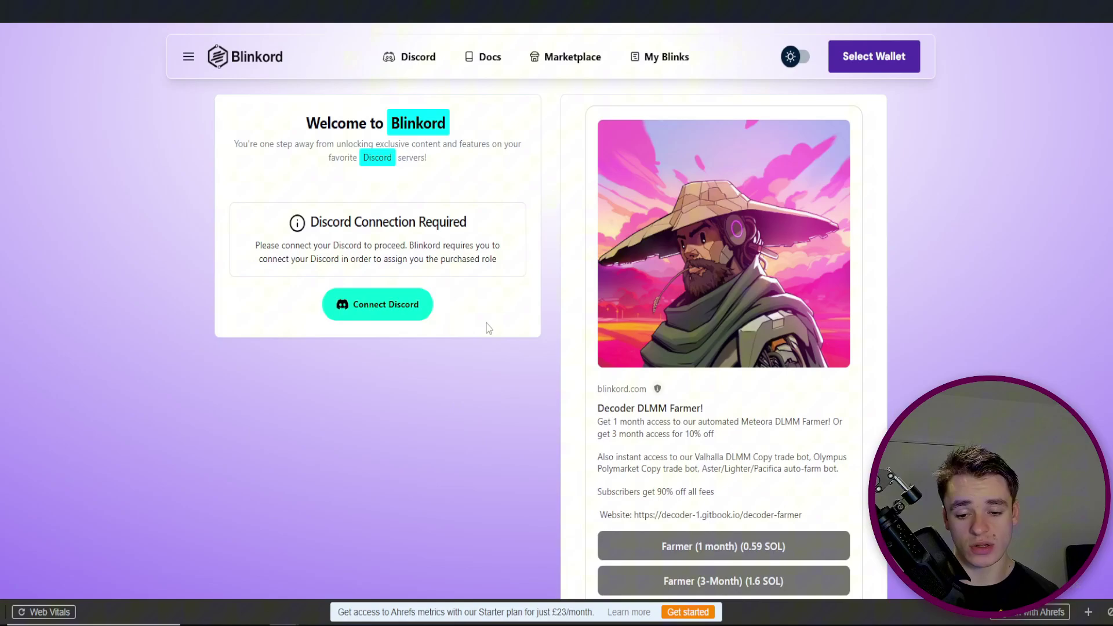
{"action": "scroll", "coordinate": [487, 328], "scroll_direction": "down", "scroll_amount": 2}
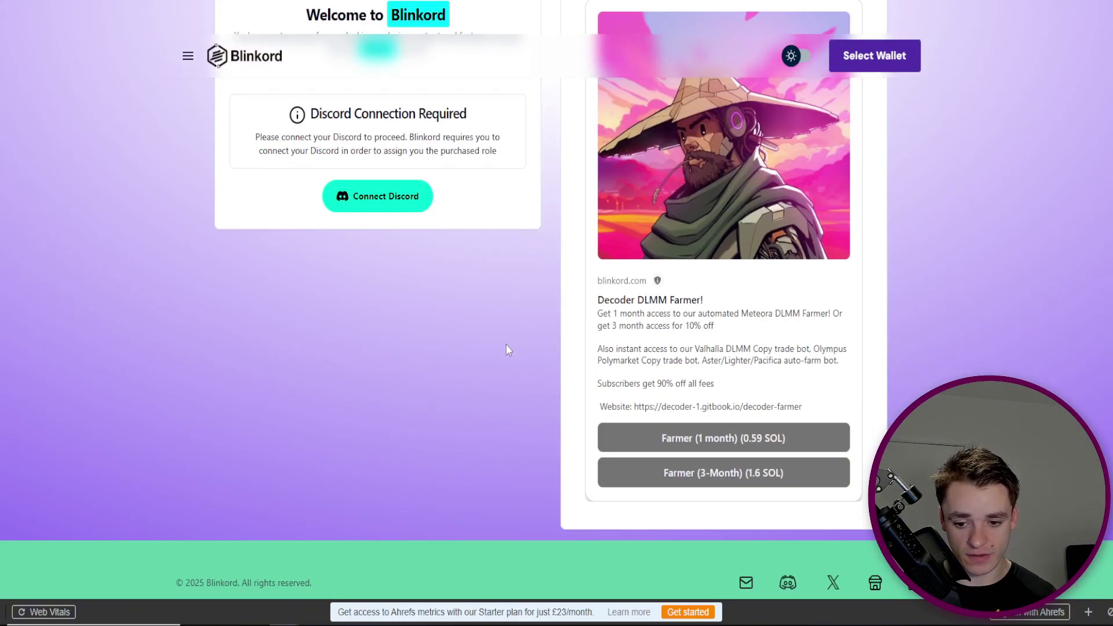
{"action": "scroll", "coordinate": [505, 343], "scroll_direction": "up", "scroll_amount": 2}
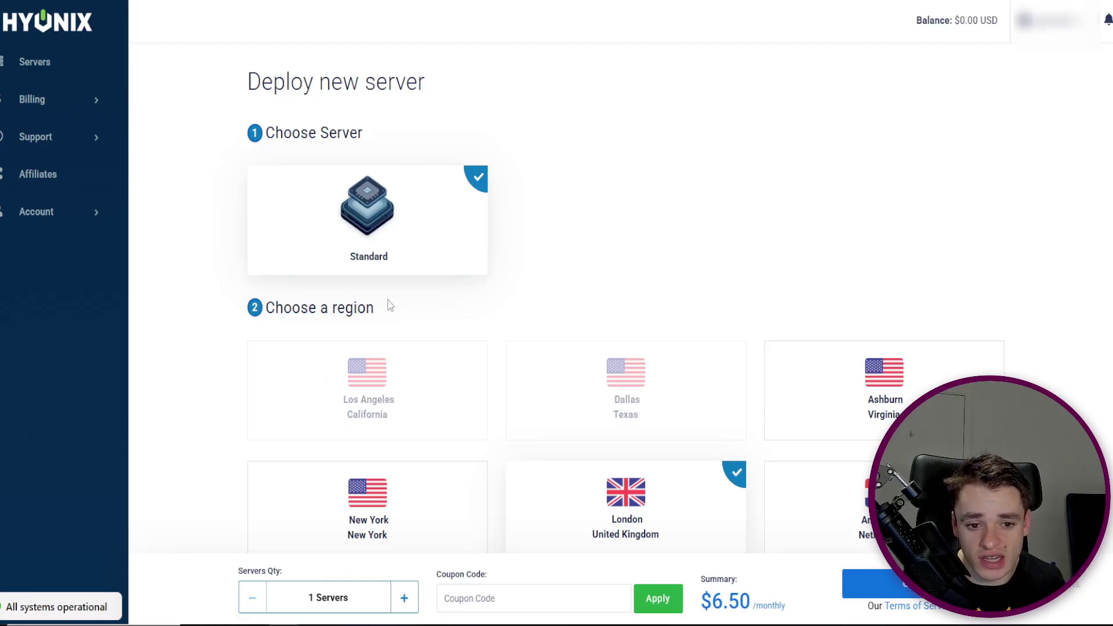
{"action": "scroll", "coordinate": [427, 442], "scroll_direction": "down", "scroll_amount": 3}
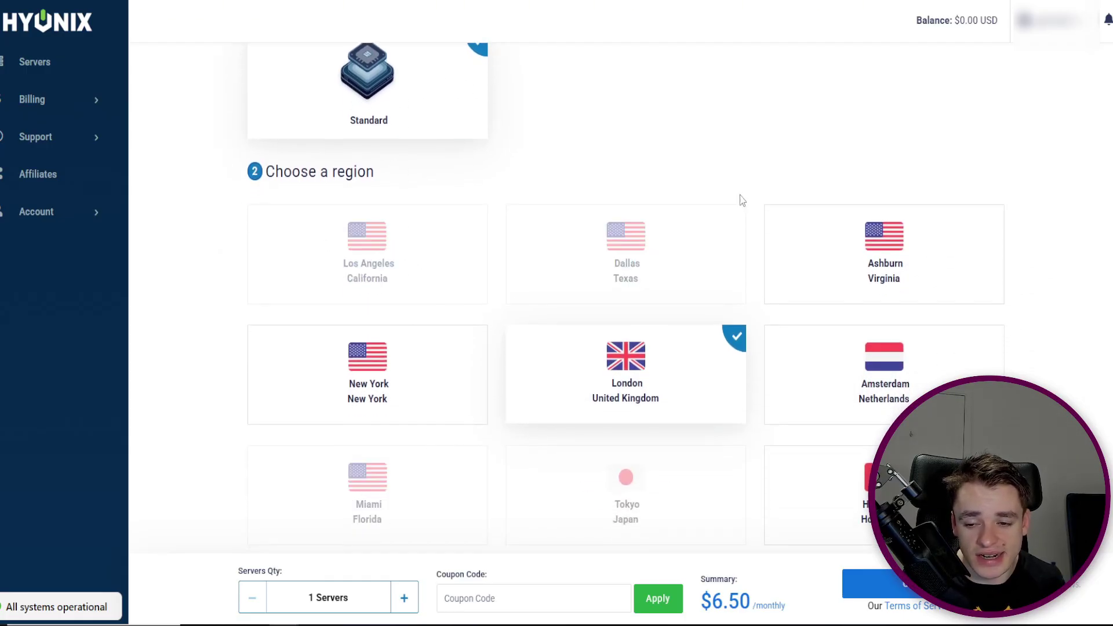
{"action": "scroll", "coordinate": [491, 431], "scroll_direction": "down", "scroll_amount": 2}
{"action": "scroll", "coordinate": [491, 431], "scroll_direction": "down", "scroll_amount": 4}
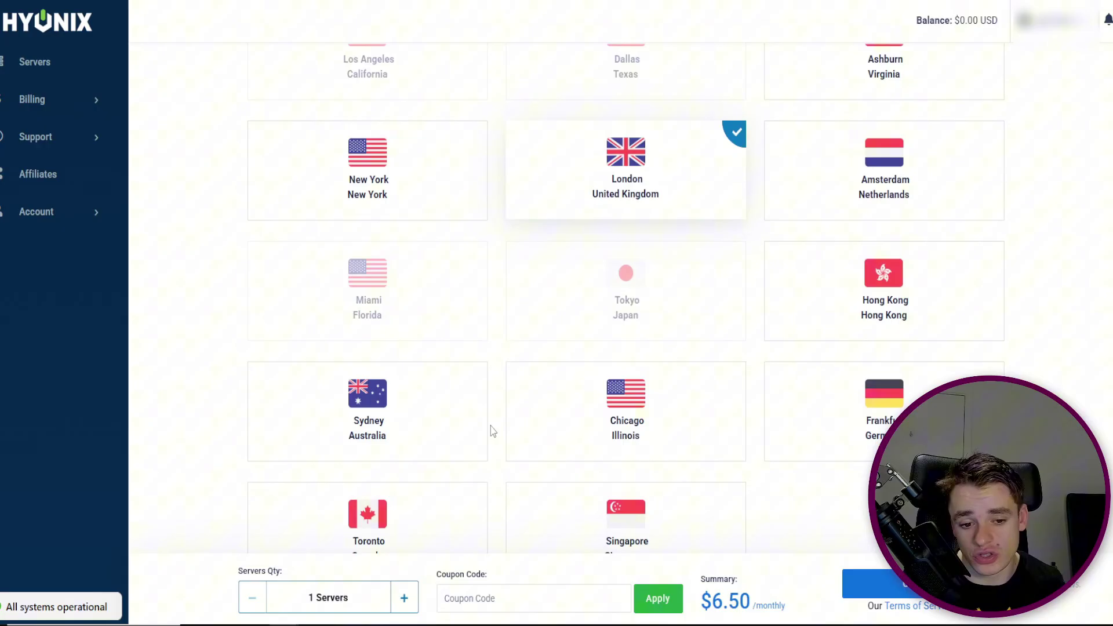
{"action": "scroll", "coordinate": [492, 431], "scroll_direction": "down", "scroll_amount": 5}
{"action": "scroll", "coordinate": [492, 430], "scroll_direction": "down", "scroll_amount": 2}
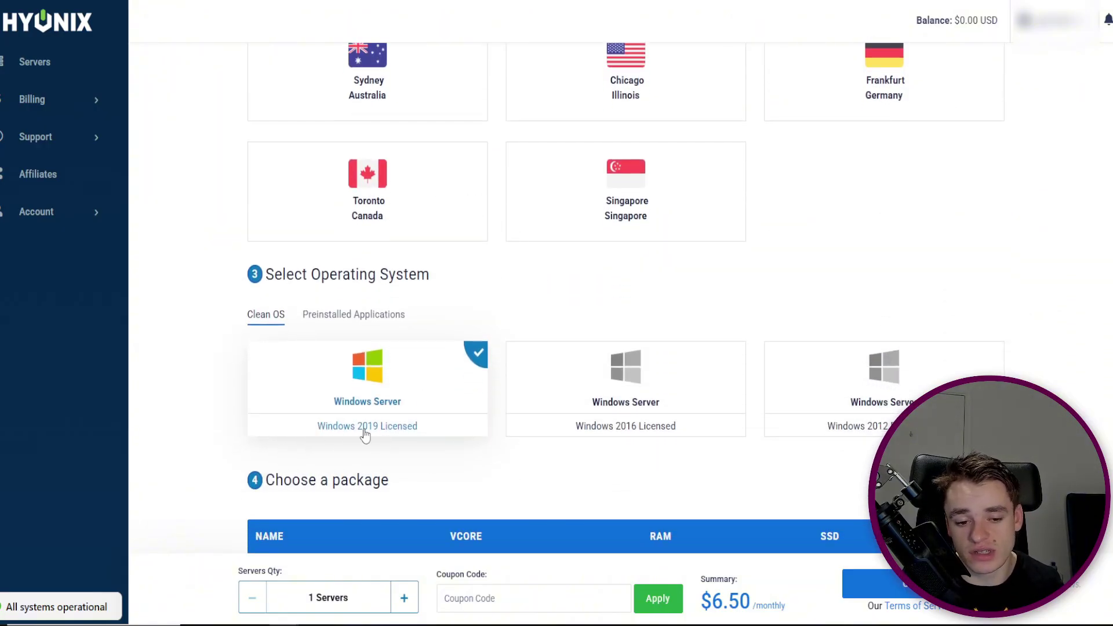
{"action": "scroll", "coordinate": [365, 435], "scroll_direction": "down", "scroll_amount": 4}
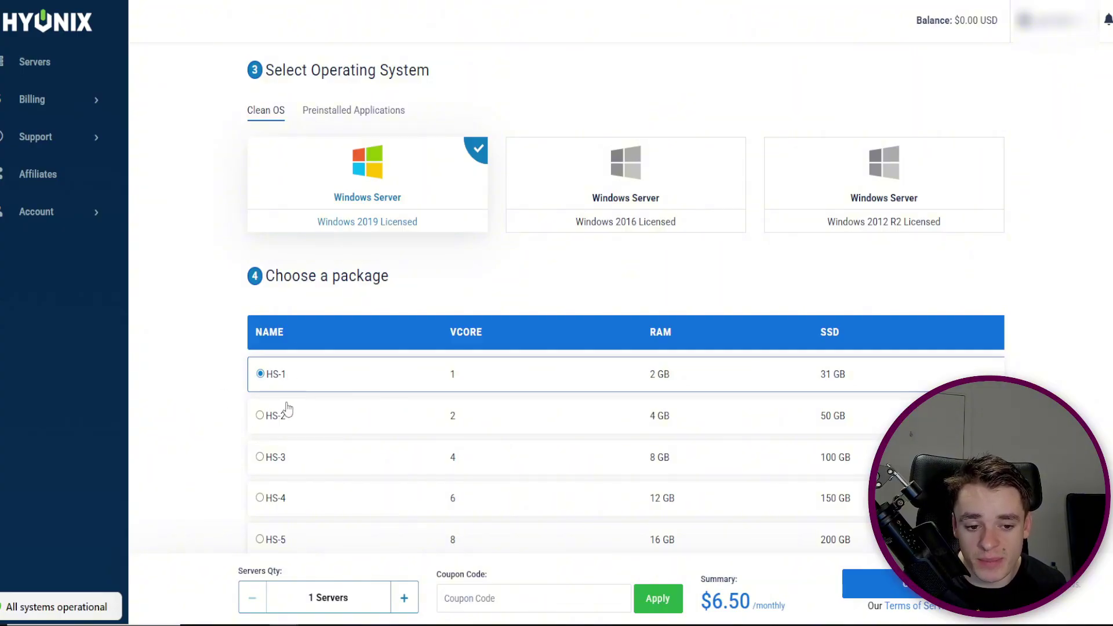
Compare the pricier HS-2 package, then reselect the $6.50 HS-1 package.
{"action": "left_click", "coordinate": [287, 416]}
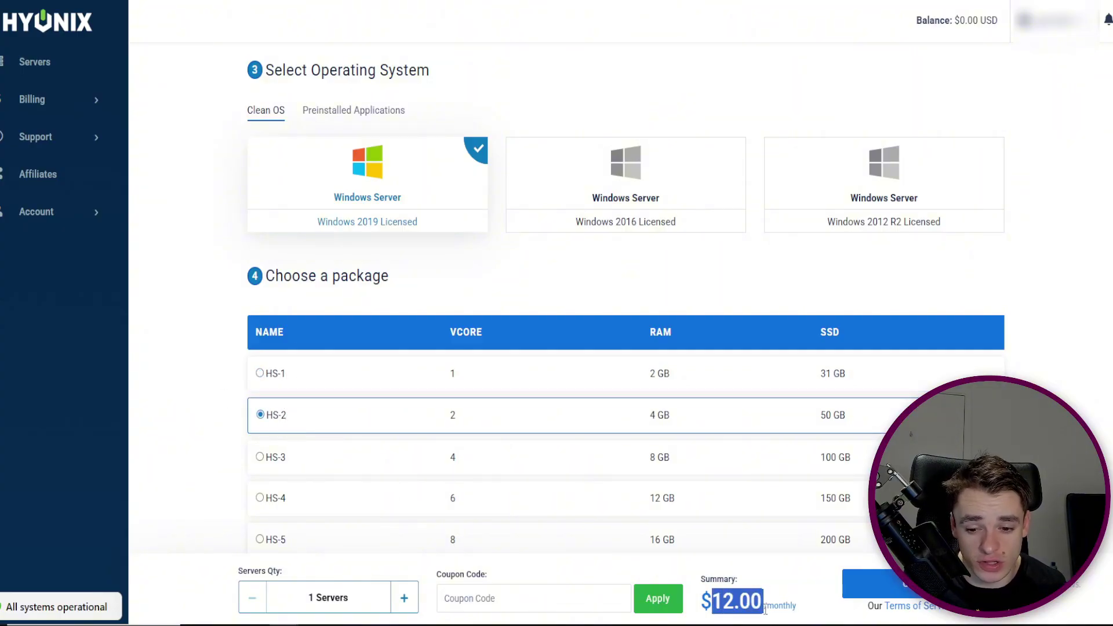
{"action": "left_click", "coordinate": [295, 382]}
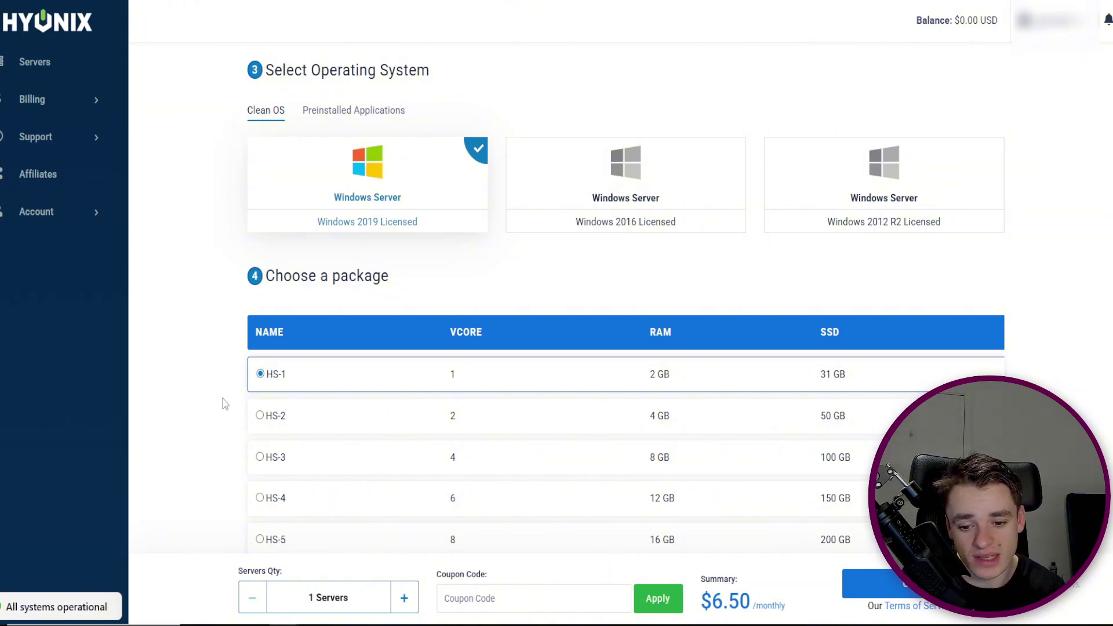
{"action": "scroll", "coordinate": [209, 441], "scroll_direction": "up", "scroll_amount": 2}
{"action": "scroll", "coordinate": [193, 445], "scroll_direction": "down", "scroll_amount": 3}
{"action": "scroll", "coordinate": [192, 449], "scroll_direction": "down", "scroll_amount": 5}
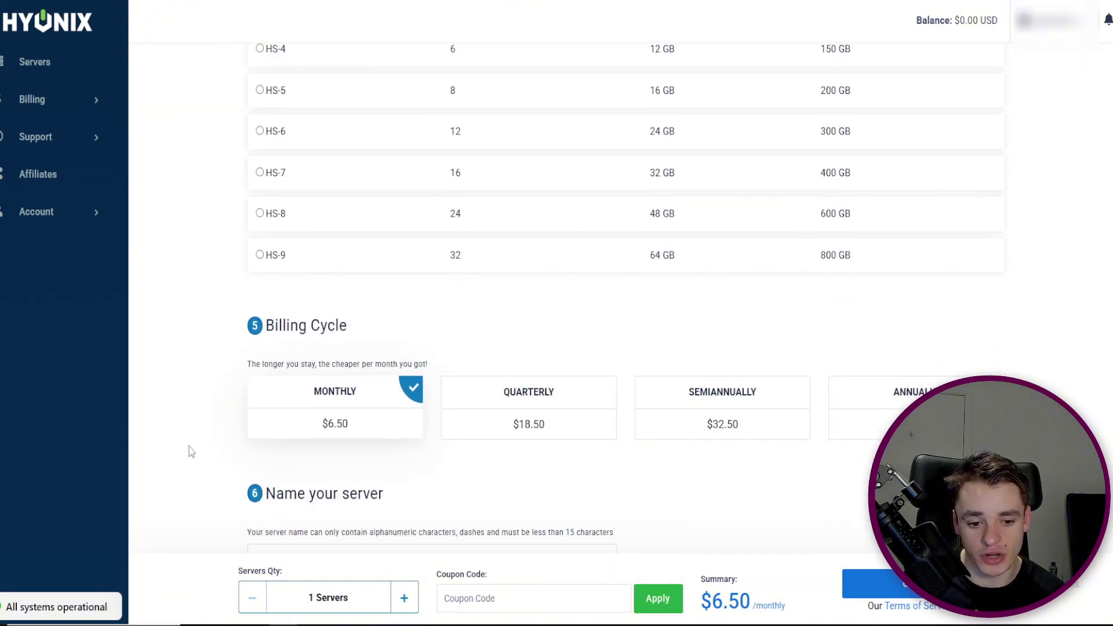
Rename the server from HY-41601 to 'aster' and submit the $6.50 monthly order.
{"action": "left_click", "coordinate": [320, 490]}
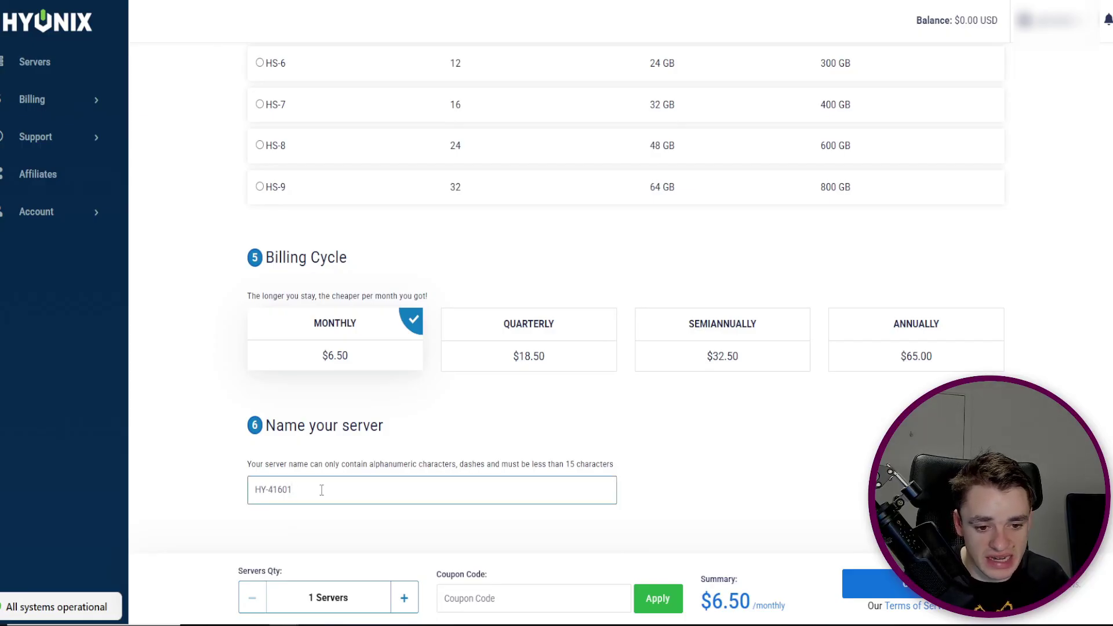
{"action": "left_click_drag", "start_coordinate": [322, 490], "coordinate": [255, 487]}
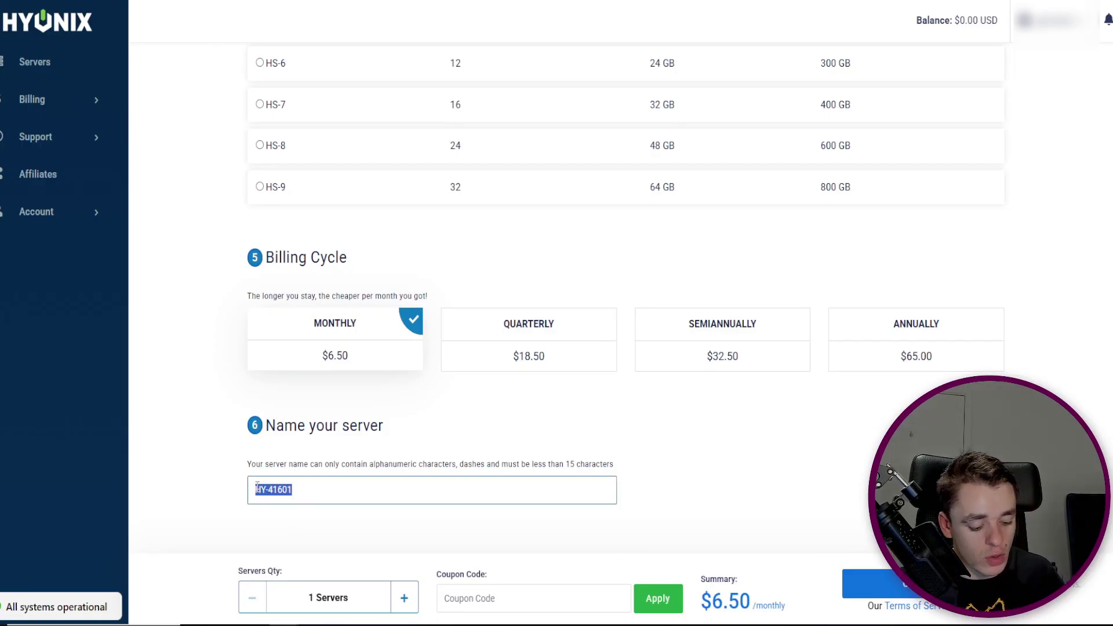
{"action": "type", "text": "aster"}
{"action": "left_click", "coordinate": [775, 568]}
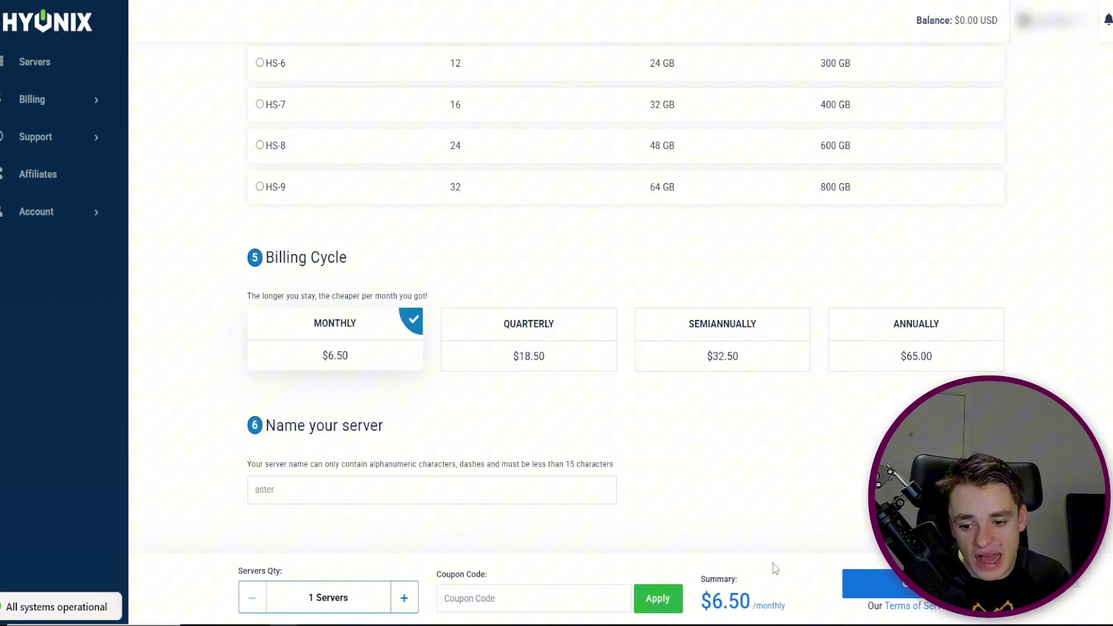
{"action": "left_click", "coordinate": [886, 585]}
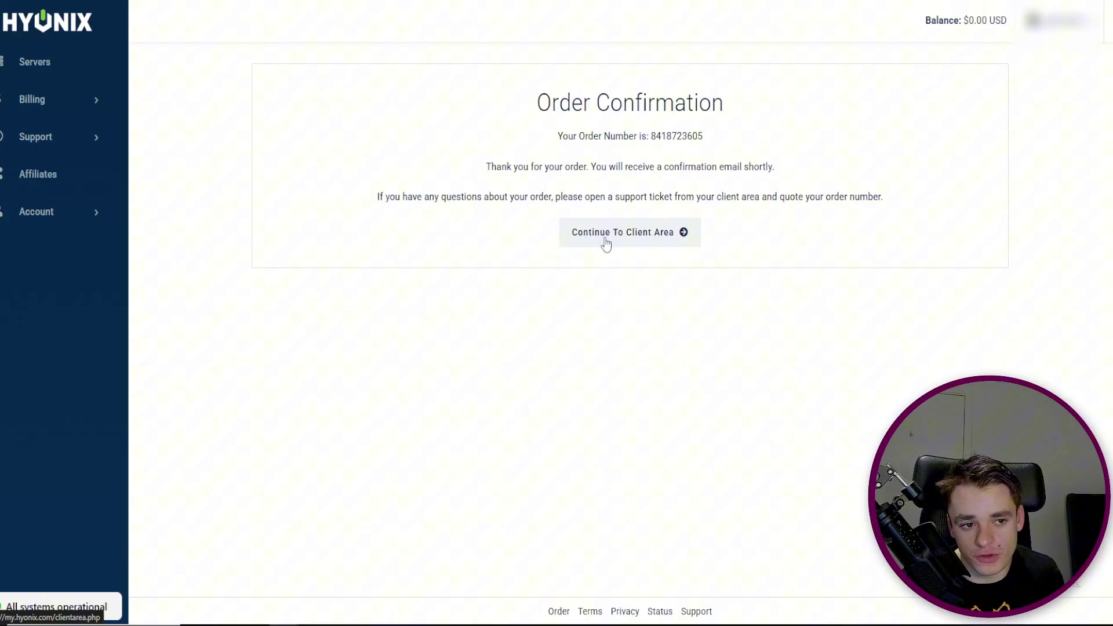
Continue to the Hyonix client area to reach the online 'aster' server's overview.
{"action": "left_click", "coordinate": [606, 244]}
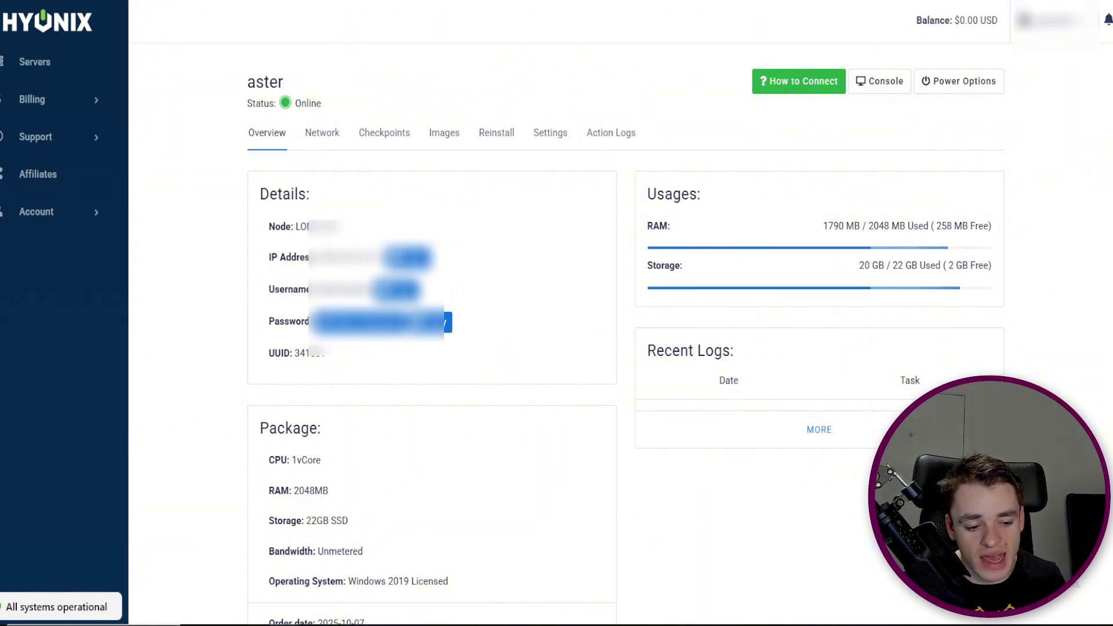
Connect via Remote Desktop to the pasted server IP using the administrator password.
{"action": "key", "text": "super"}
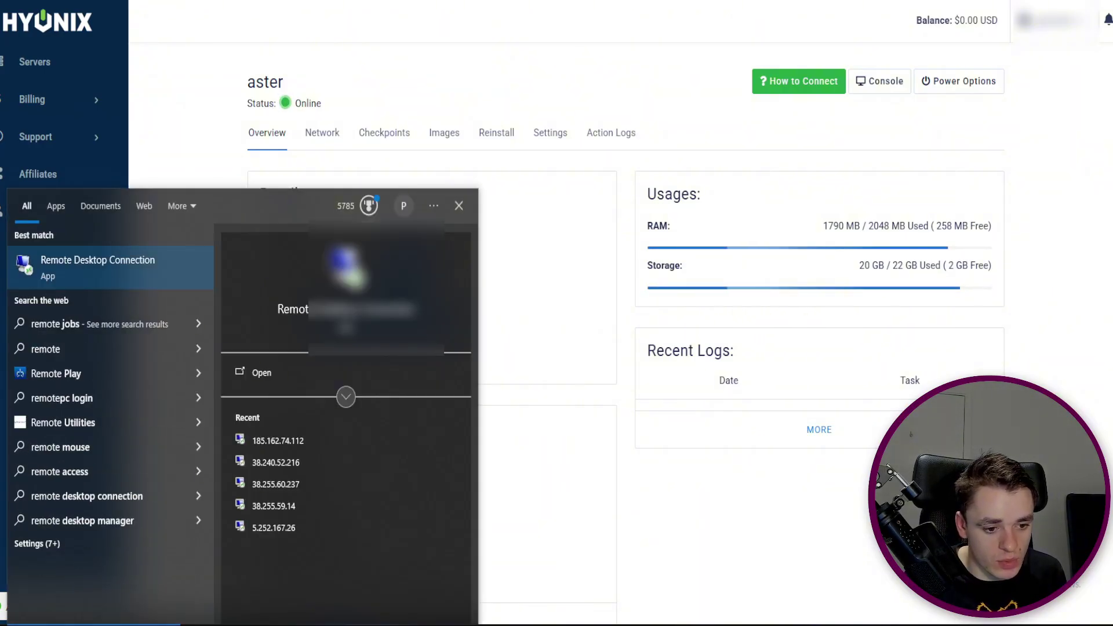
{"action": "left_click", "coordinate": [103, 274]}
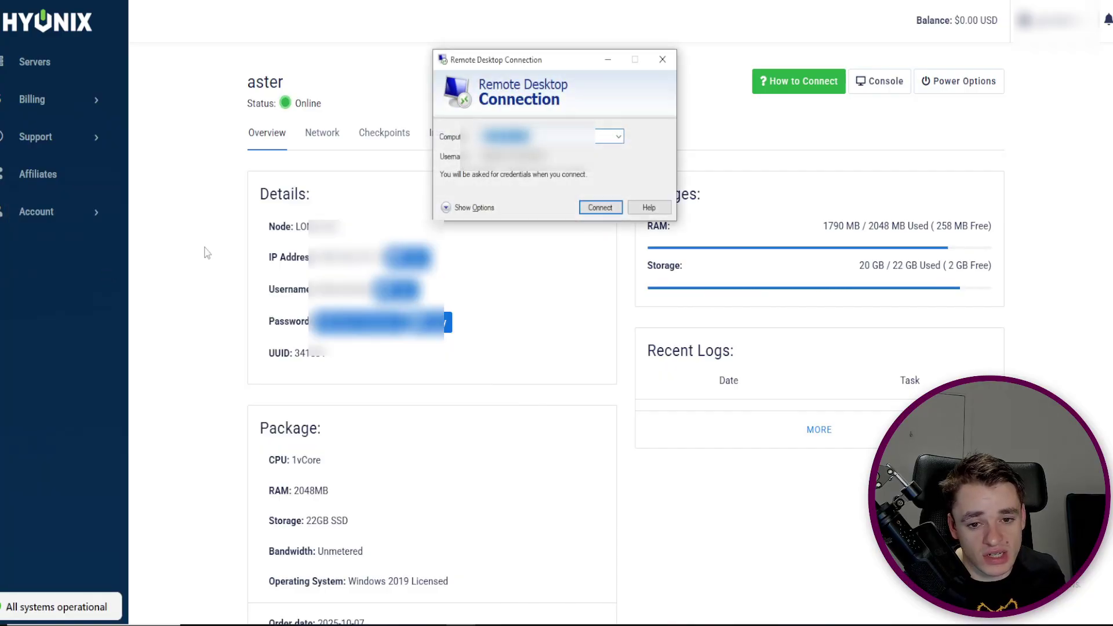
{"action": "key", "text": "ctrl+v"}
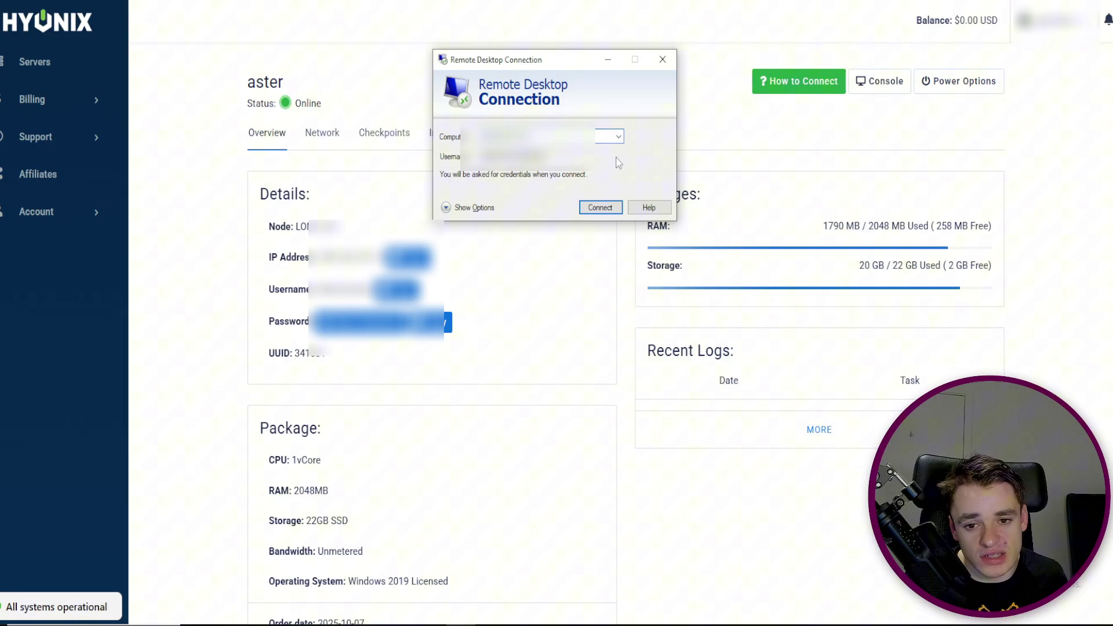
{"action": "left_click", "coordinate": [619, 136]}
{"action": "left_click", "coordinate": [514, 175]}
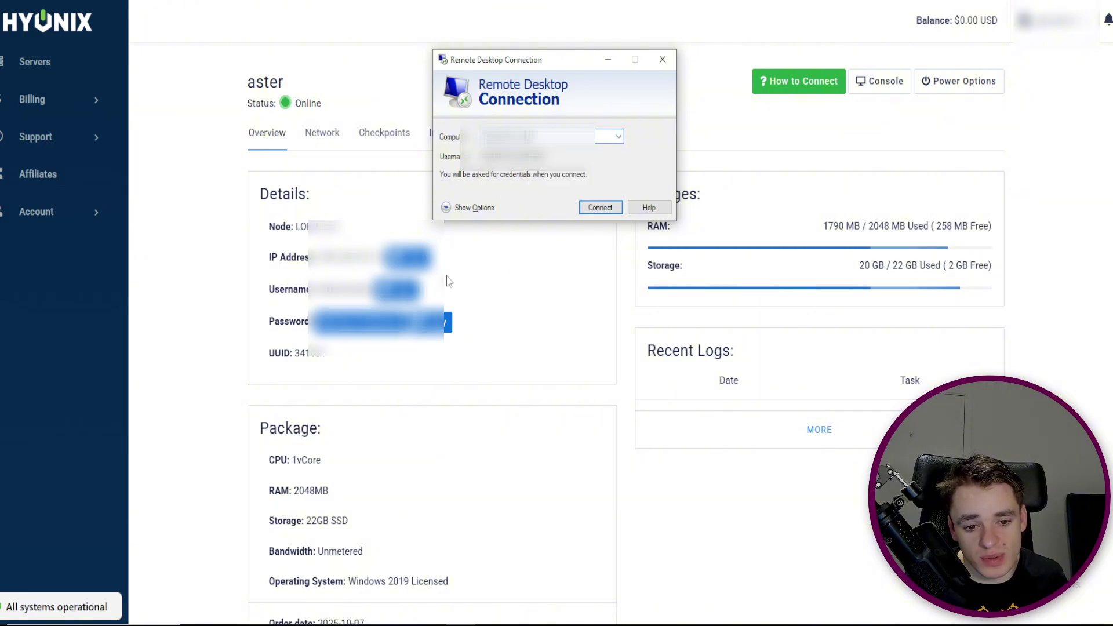
{"action": "left_click", "coordinate": [590, 208]}
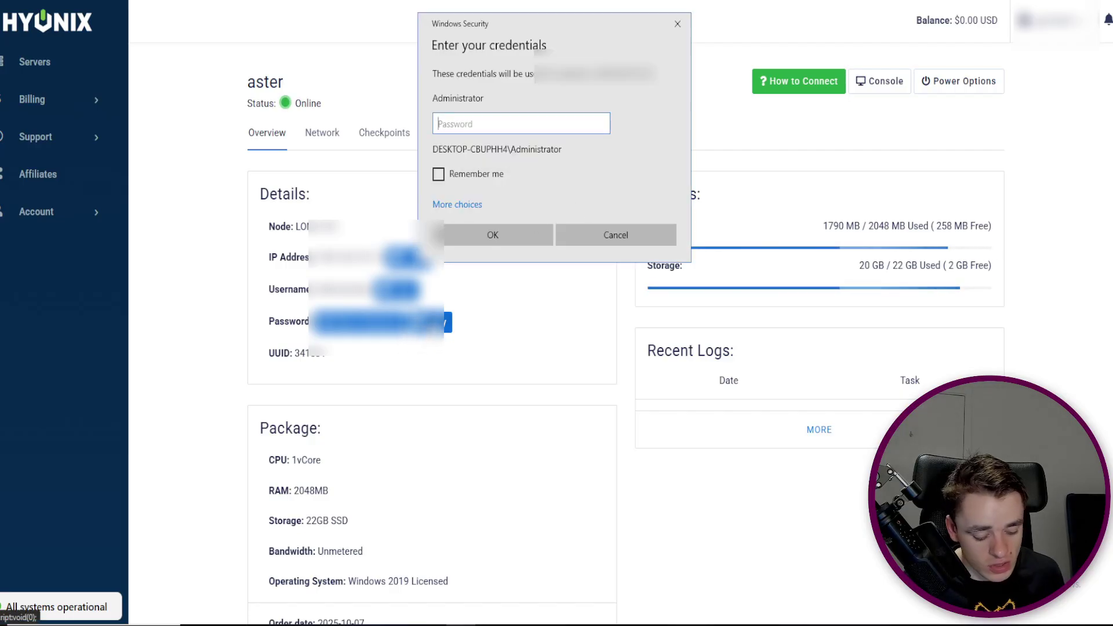
{"action": "key", "text": "ctrl+v"}
{"action": "left_click", "coordinate": [521, 234]}
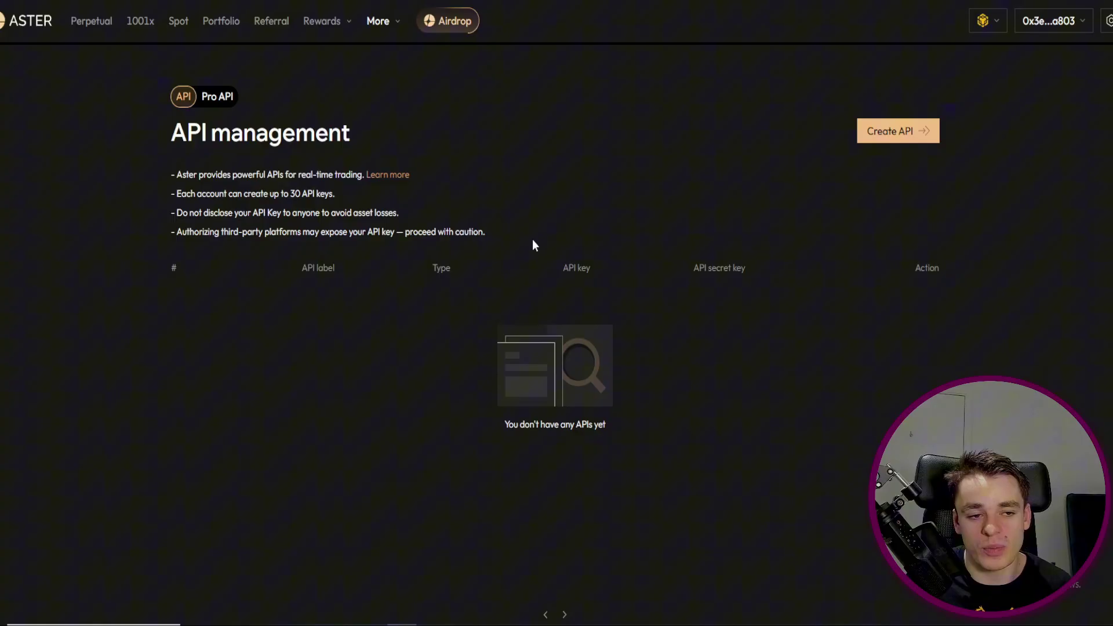
Create an Aster API key labelled 'dec'.
{"action": "left_click", "coordinate": [904, 135]}
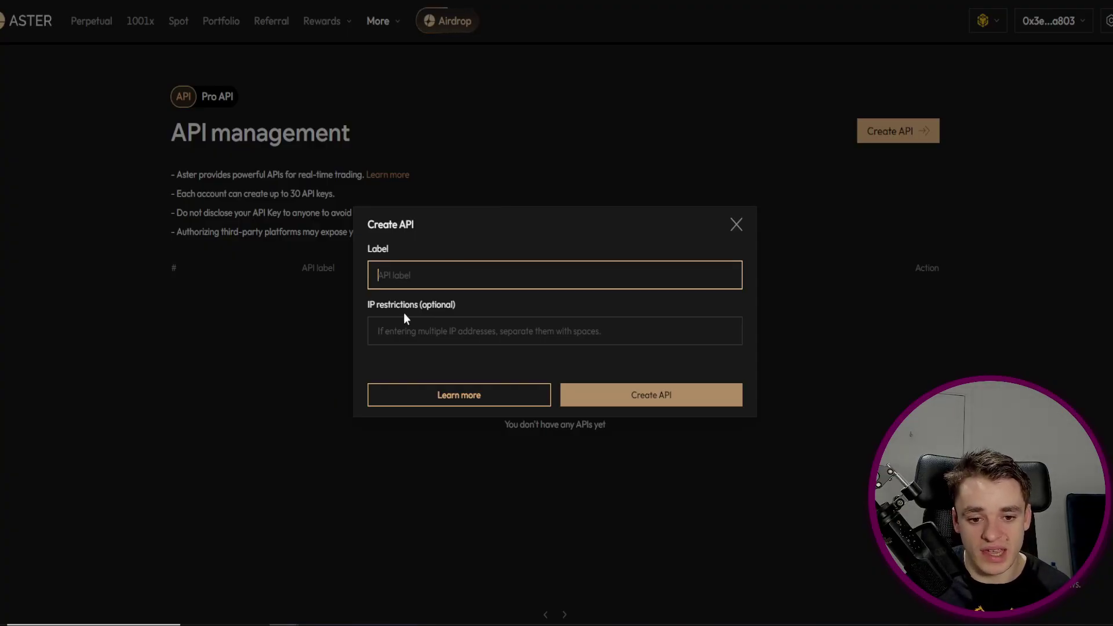
{"action": "type", "text": "d"}
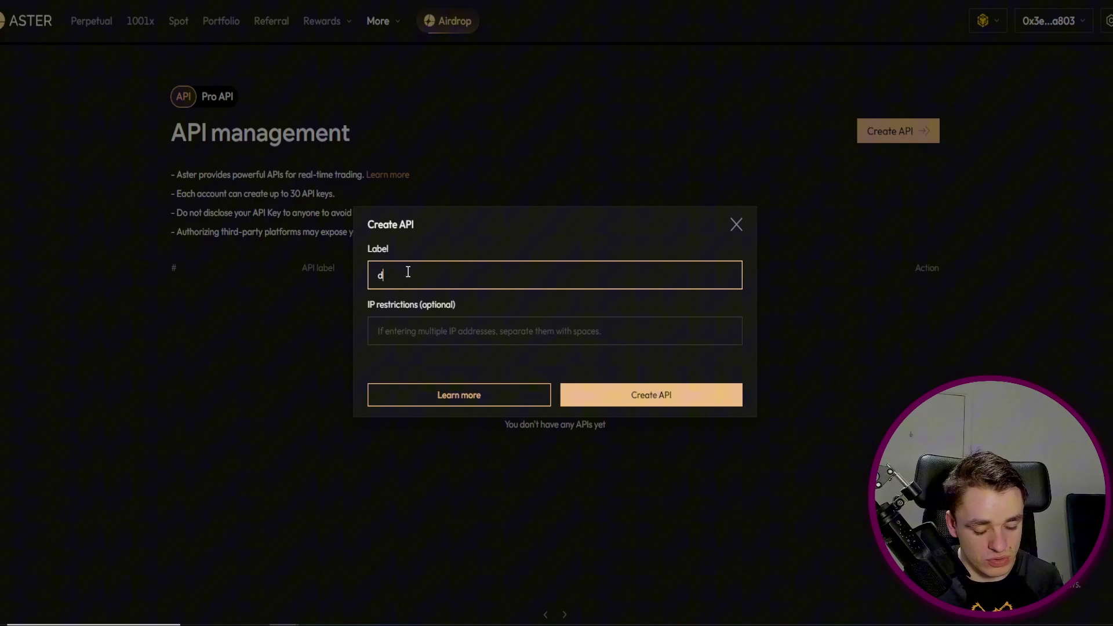
{"action": "type", "text": "ec"}
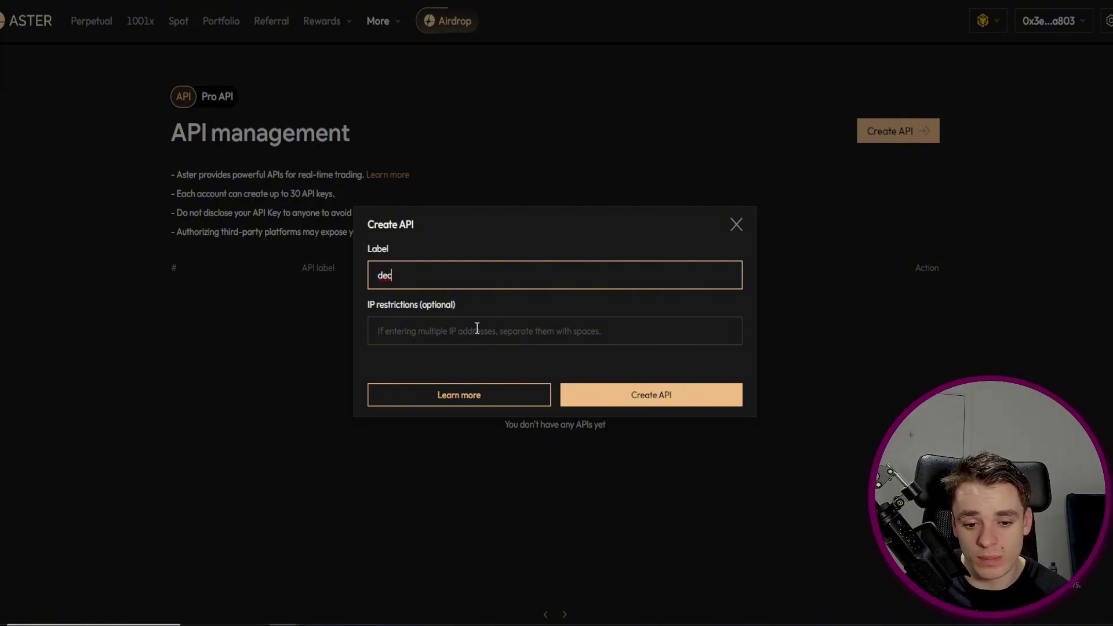
{"action": "left_click", "coordinate": [682, 390]}
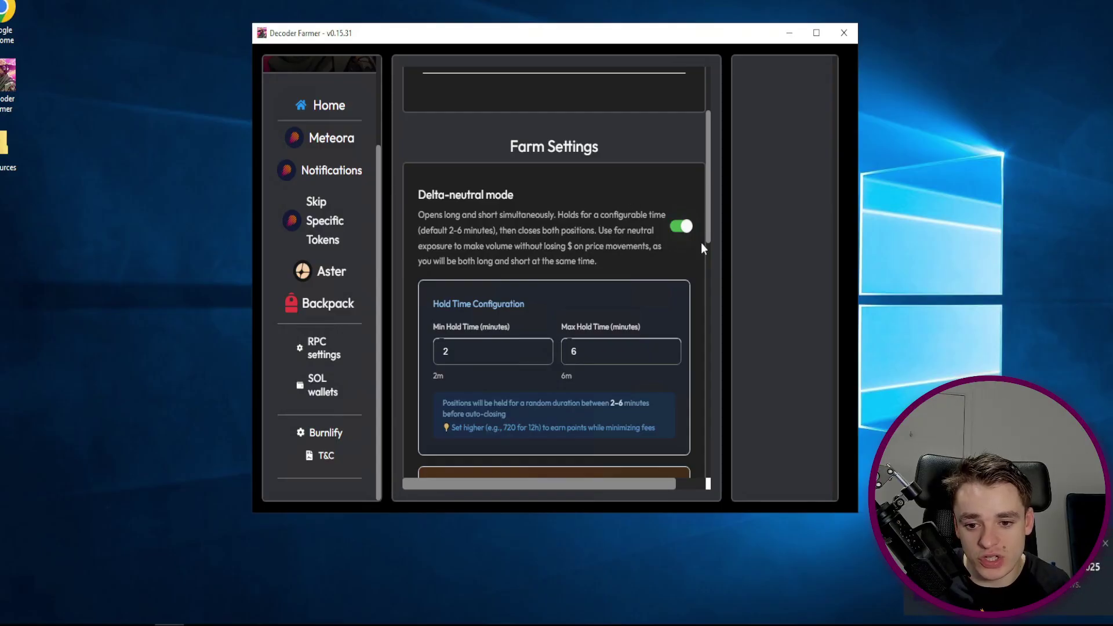
{"action": "left_click", "coordinate": [677, 227]}
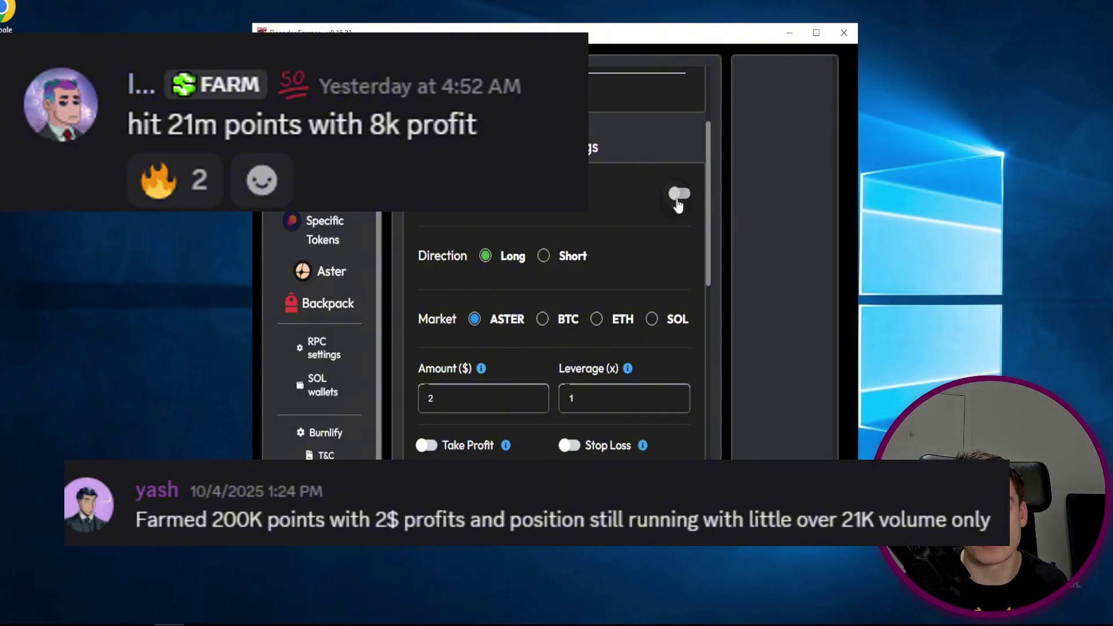
{"action": "left_click", "coordinate": [677, 193]}
{"action": "scroll", "coordinate": [506, 312], "scroll_direction": "down", "scroll_amount": 2}
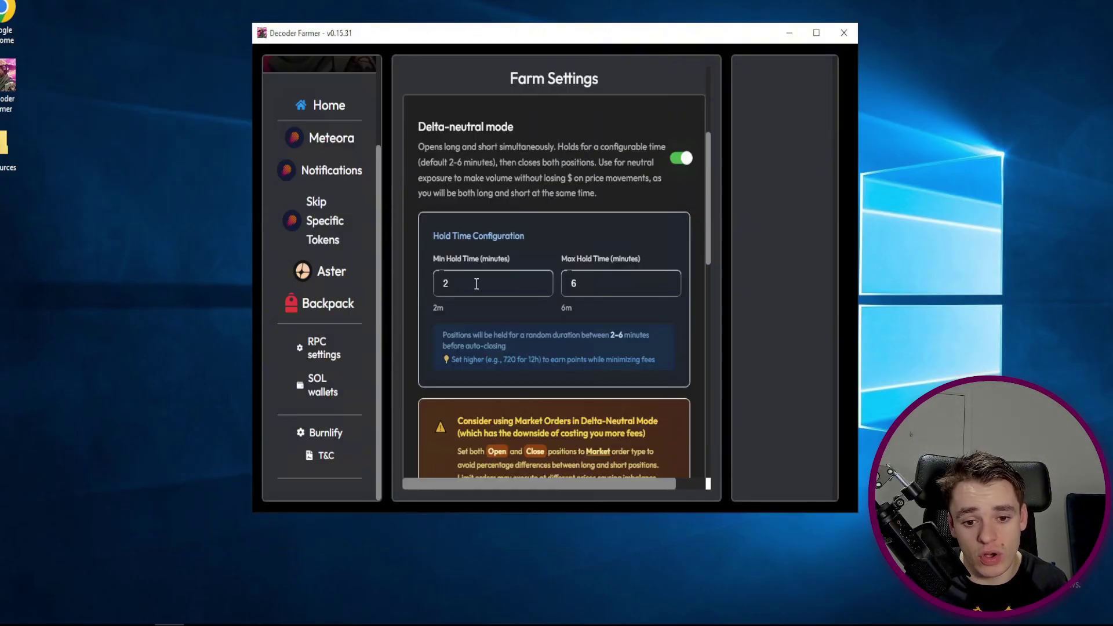
{"action": "left_click_drag", "start_coordinate": [644, 283], "coordinate": [563, 283]}
{"action": "left_click", "coordinate": [569, 249]}
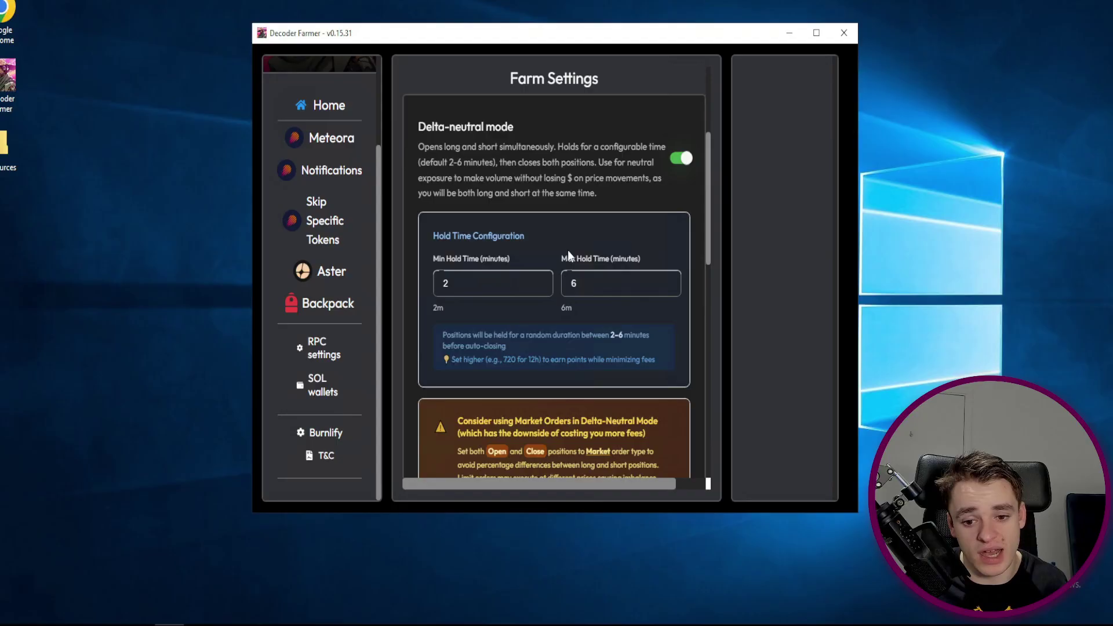
{"action": "scroll", "coordinate": [557, 373], "scroll_direction": "down", "scroll_amount": 1}
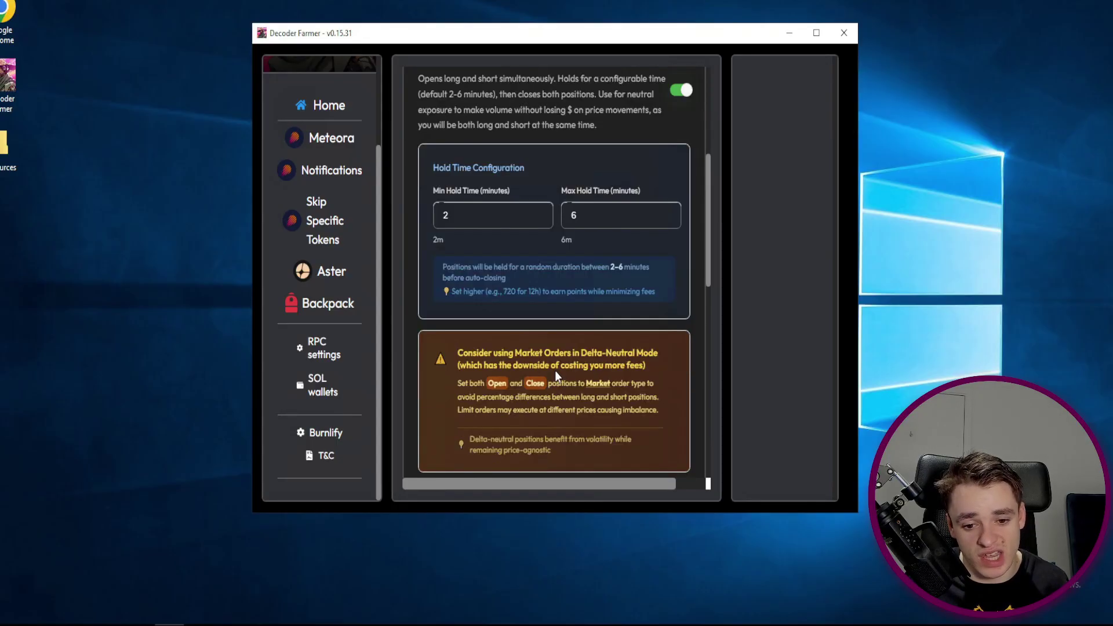
{"action": "scroll", "coordinate": [555, 371], "scroll_direction": "down", "scroll_amount": 1}
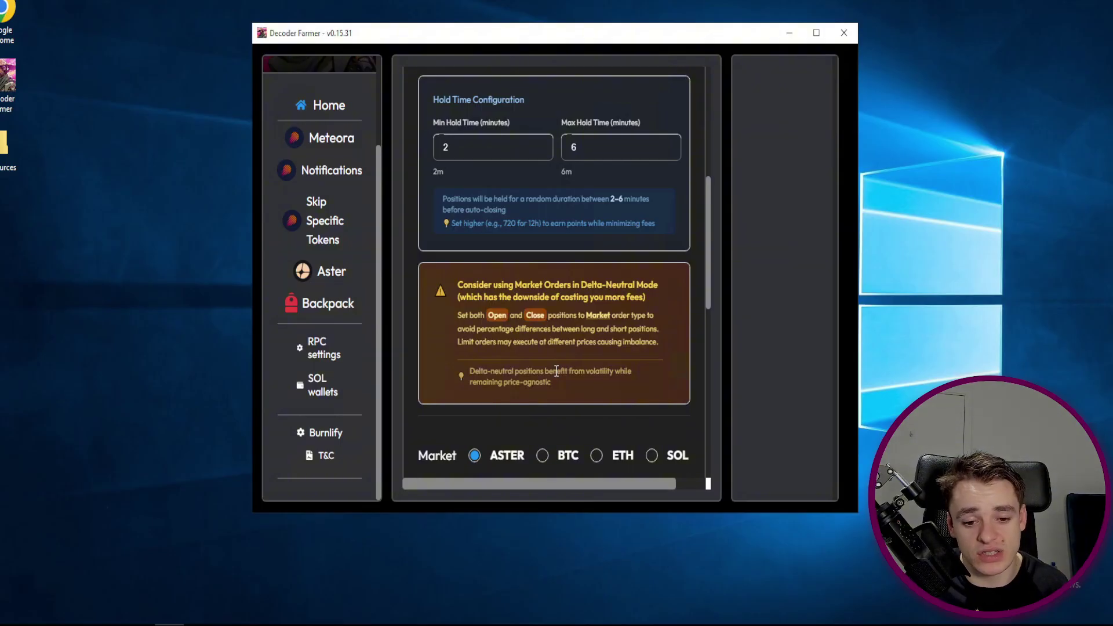
{"action": "scroll", "coordinate": [556, 372], "scroll_direction": "down", "scroll_amount": 2}
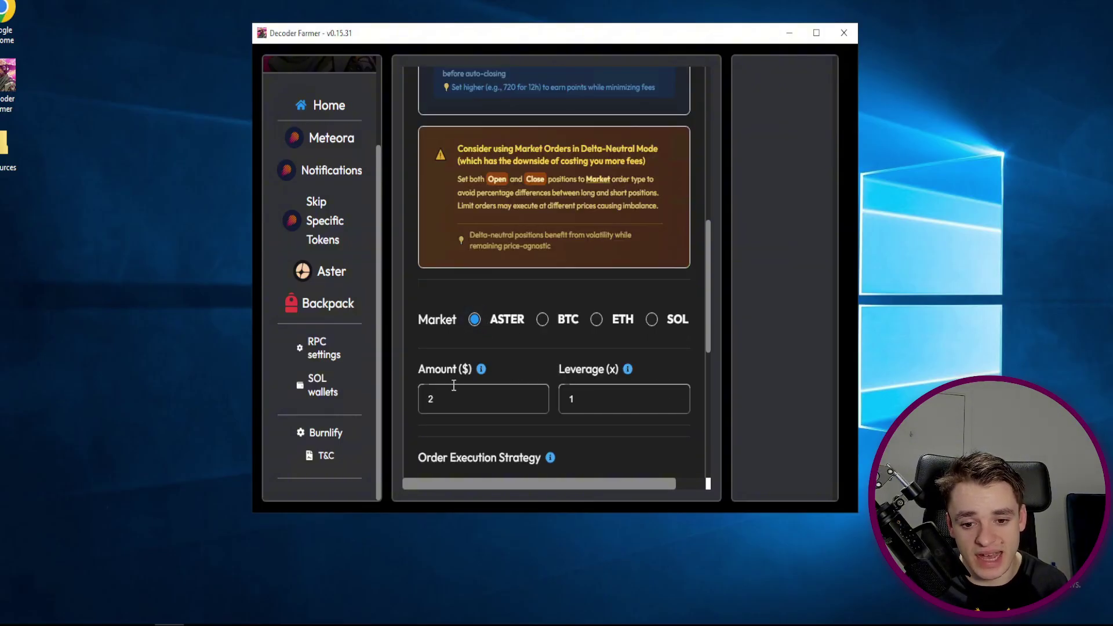
{"action": "scroll", "coordinate": [561, 392], "scroll_direction": "down", "scroll_amount": 2}
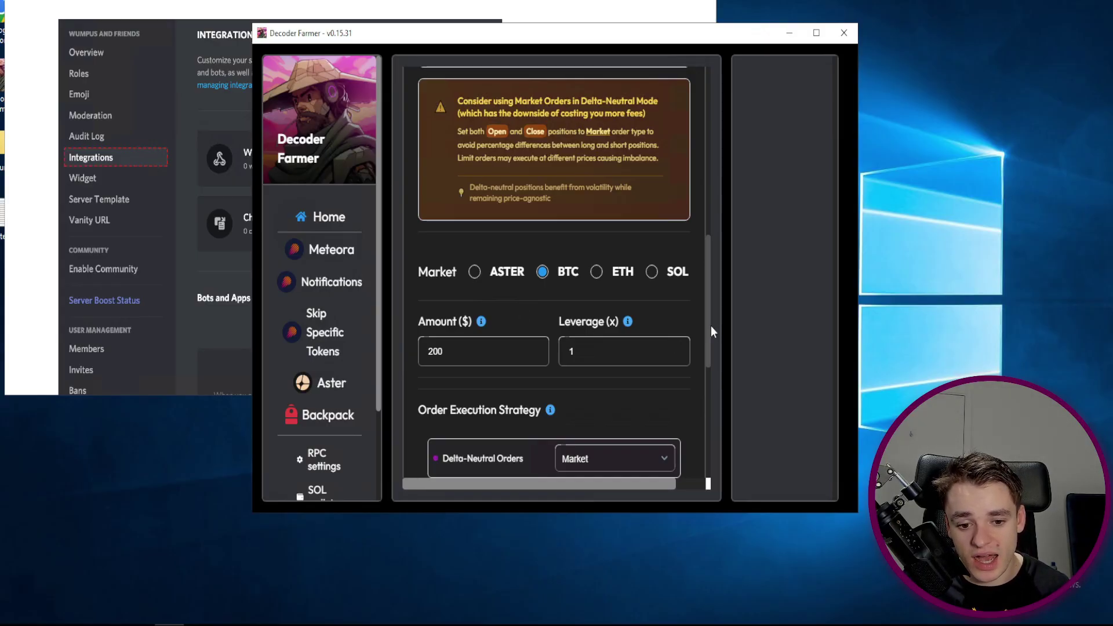
{"action": "scroll", "coordinate": [706, 339], "scroll_direction": "right", "scroll_amount": 1}
{"action": "left_click_drag", "start_coordinate": [570, 485], "coordinate": [515, 485]}
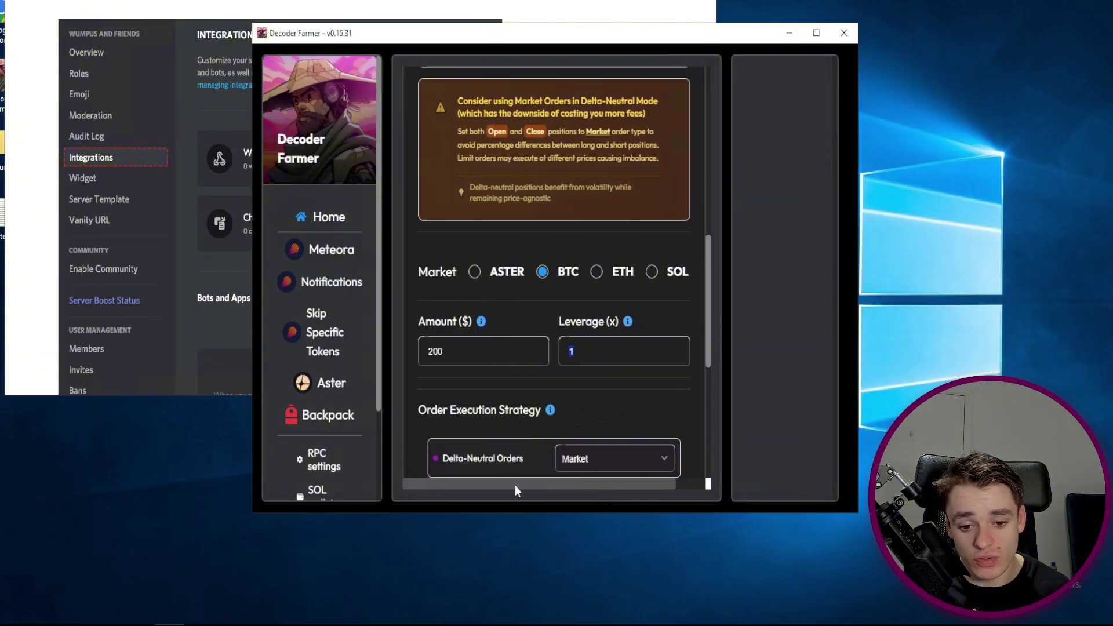